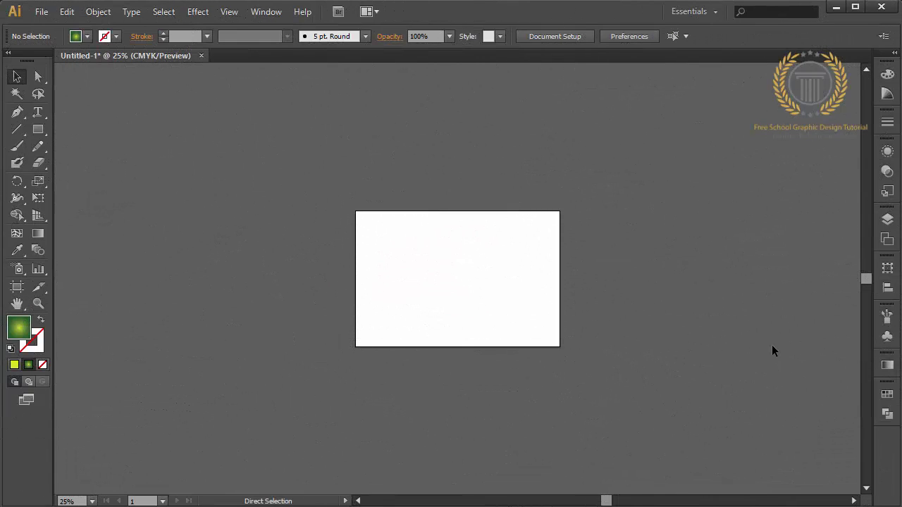
- Zoom the blank artboard in twice to 100% view
key(ctrl+plus)
key(ctrl+plus)
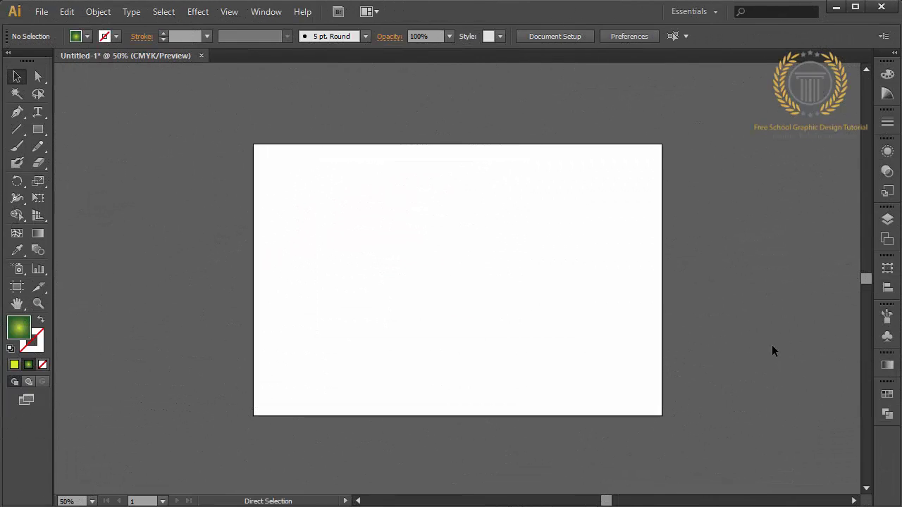
key(ctrl+plus)
key(ctrl+plus)
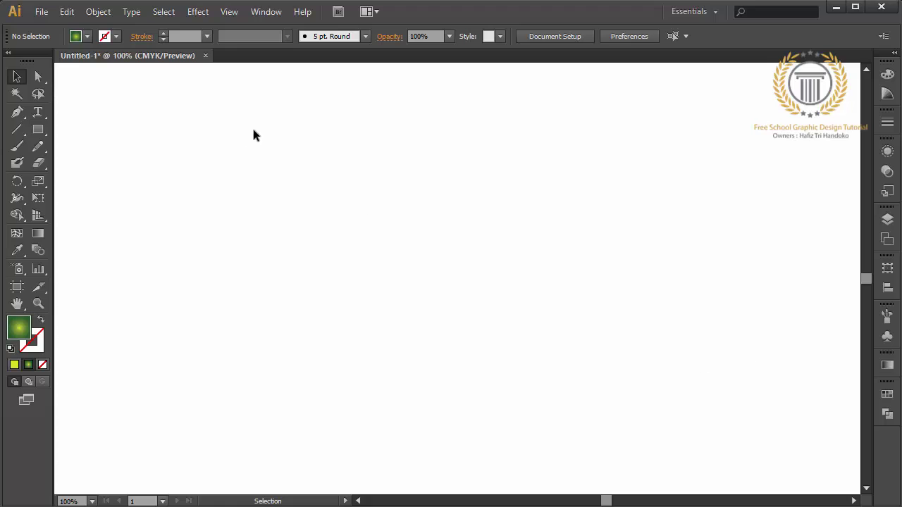
click(17, 111)
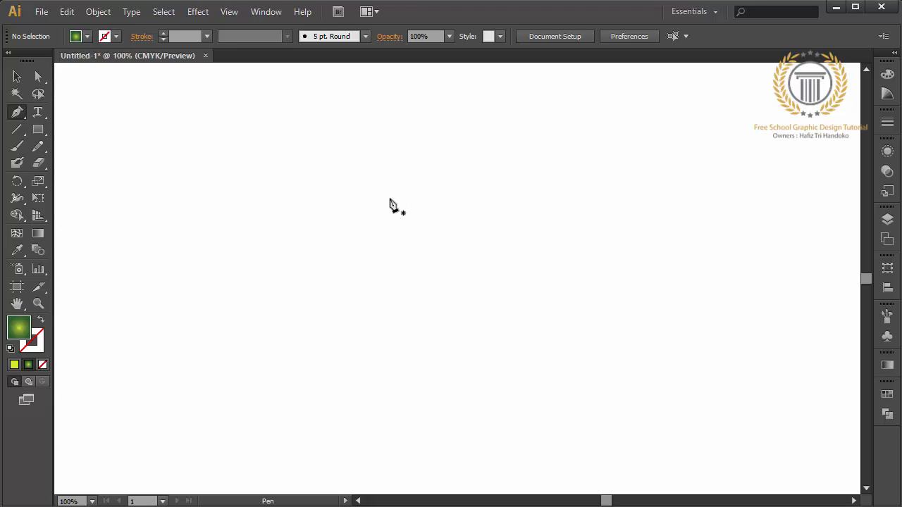
- Draw a closed crescent 'C' path with curved edges and a sharp right tip
click(373, 202)
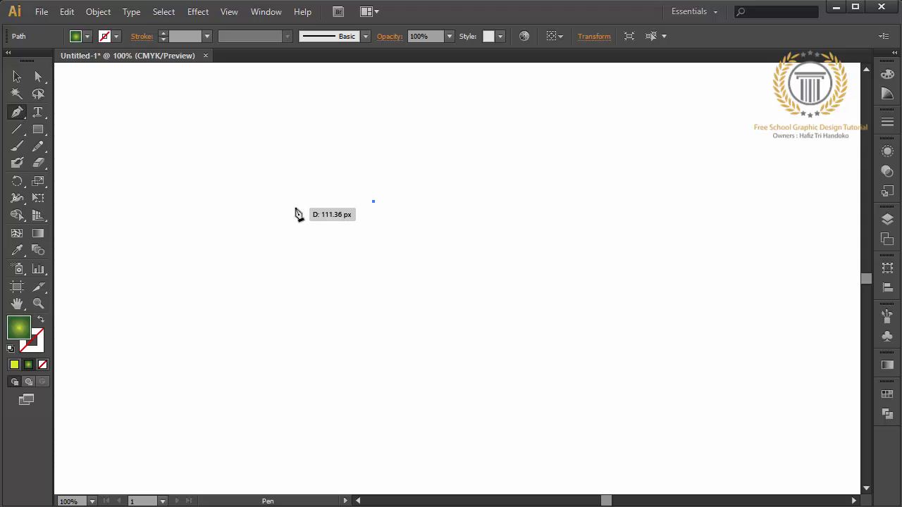
drag(295, 209, 244, 267)
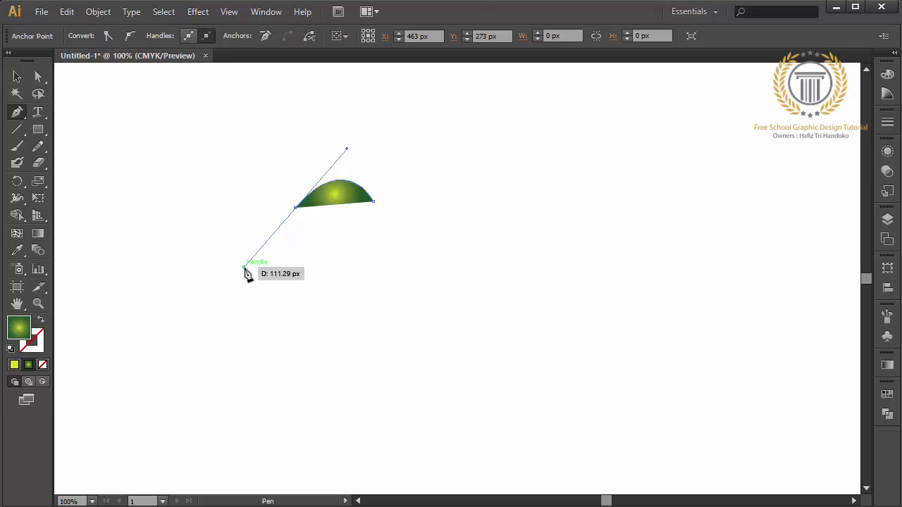
click(284, 354)
drag(285, 356, 335, 386)
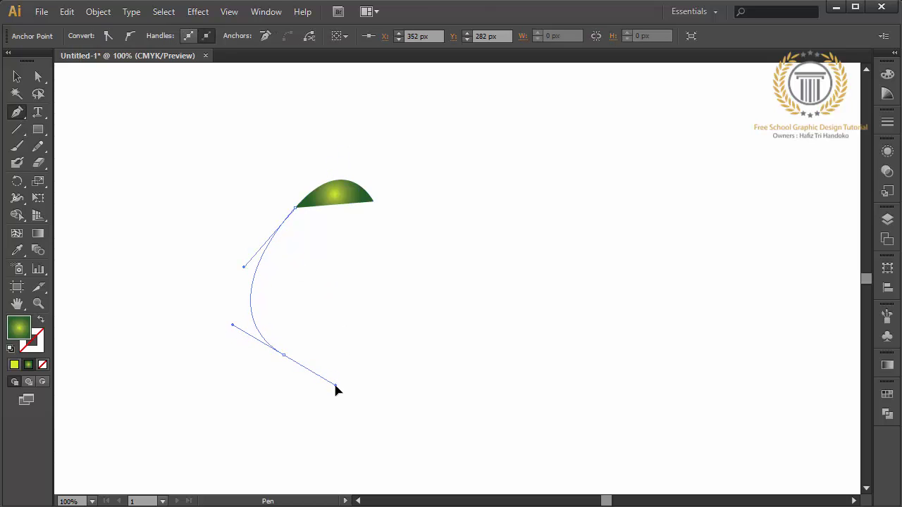
drag(337, 390, 336, 379)
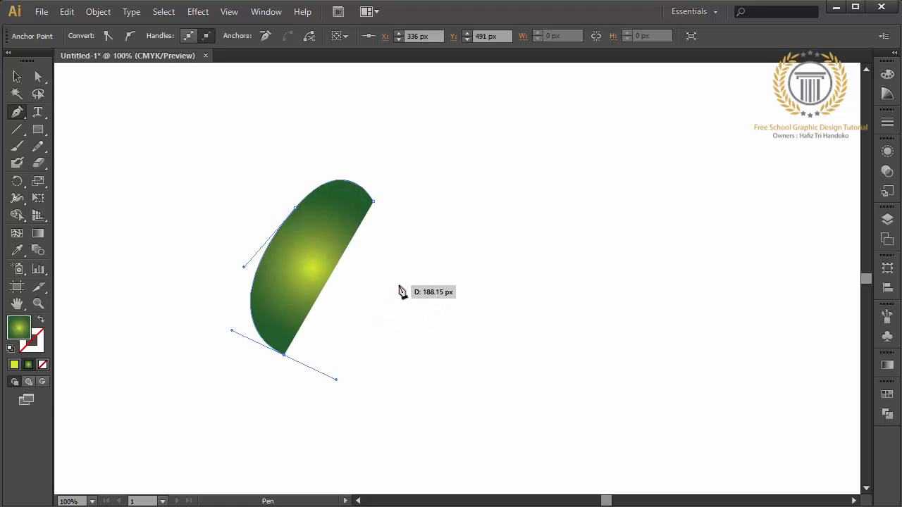
drag(411, 287, 434, 250)
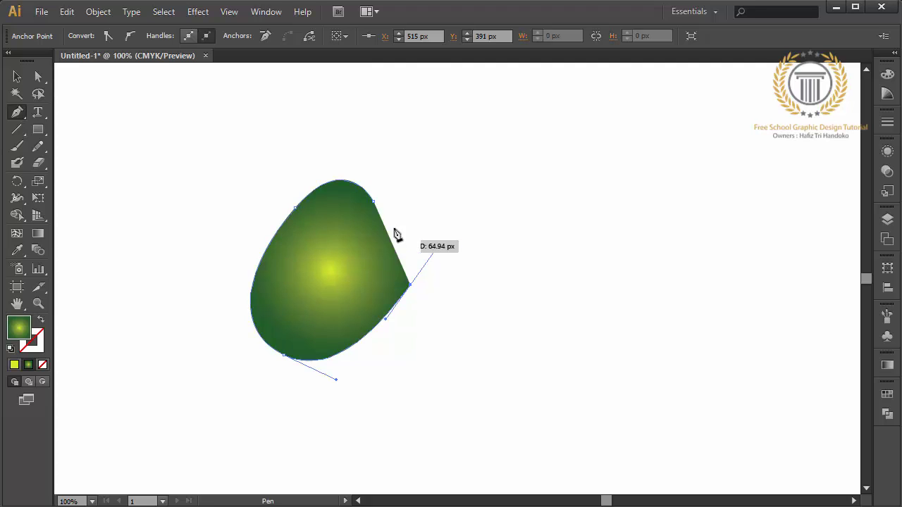
click(410, 283)
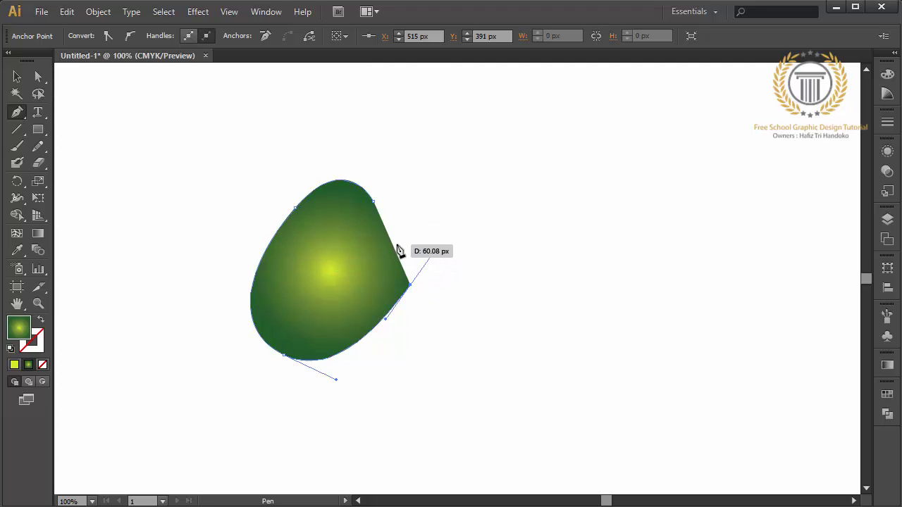
key(ctrl+z)
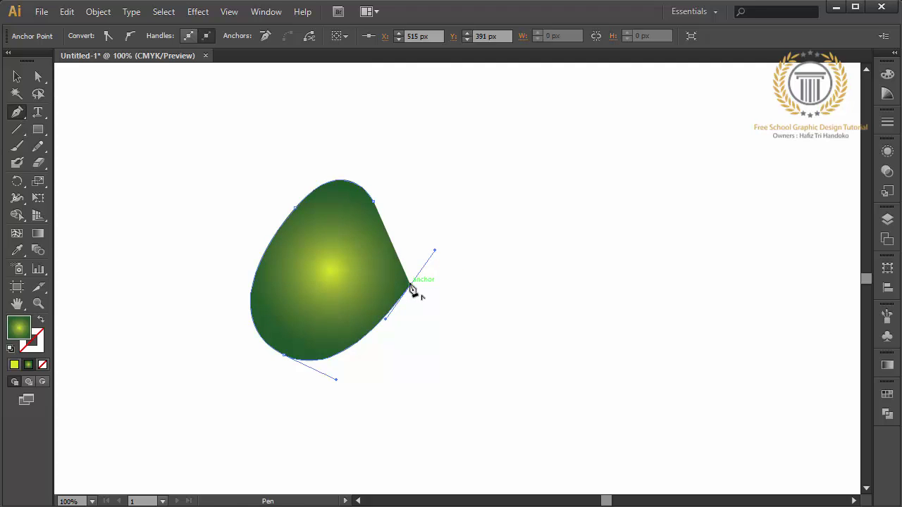
click(410, 285)
drag(325, 326, 289, 318)
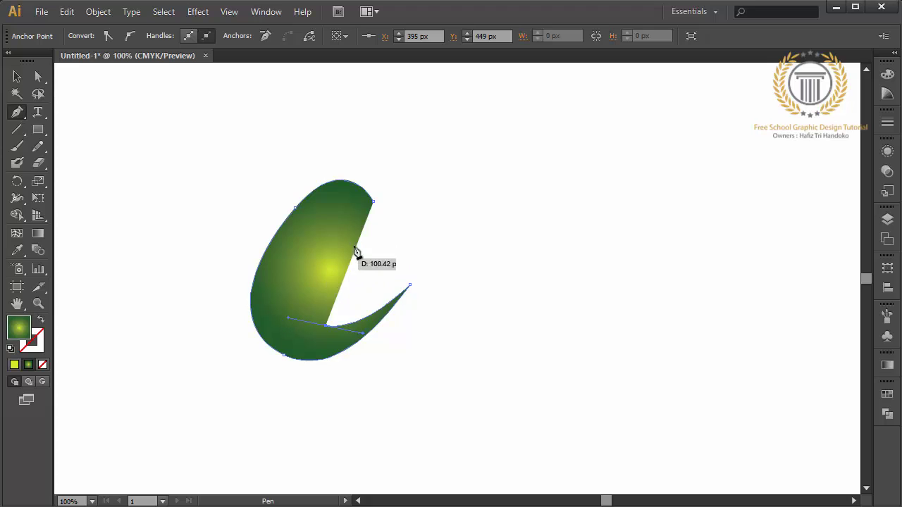
drag(374, 204, 437, 235)
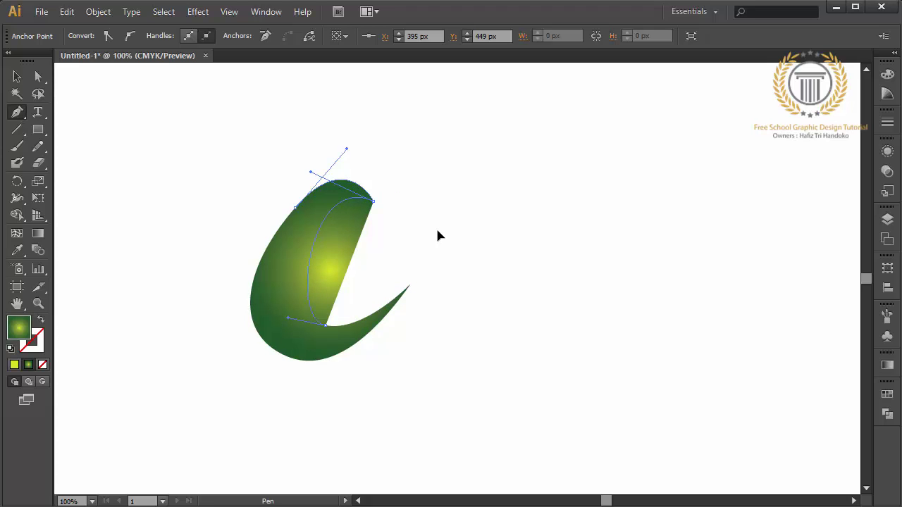
- Nudge the crescent's bottom anchor down and to the right
click(38, 74)
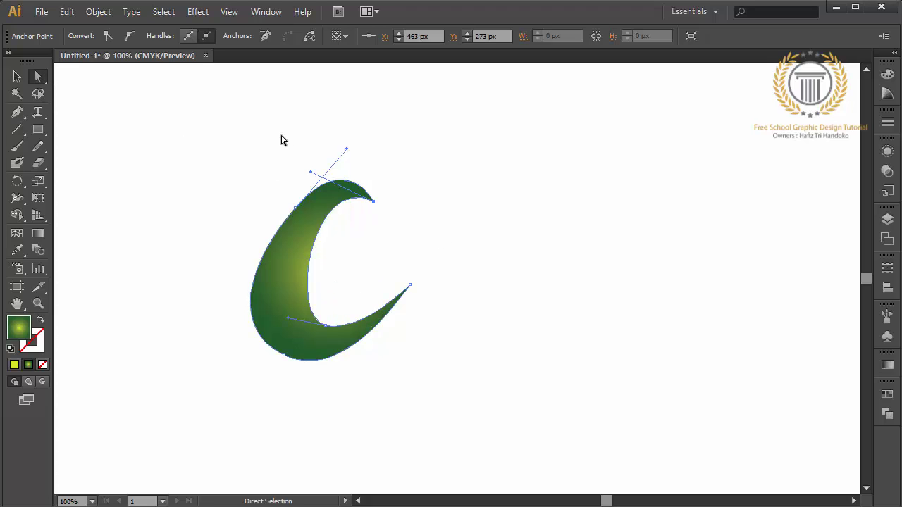
click(285, 356)
drag(287, 360, 296, 363)
- Reshape the C's inner curve and shift its left outer anchor, then deselect
click(413, 380)
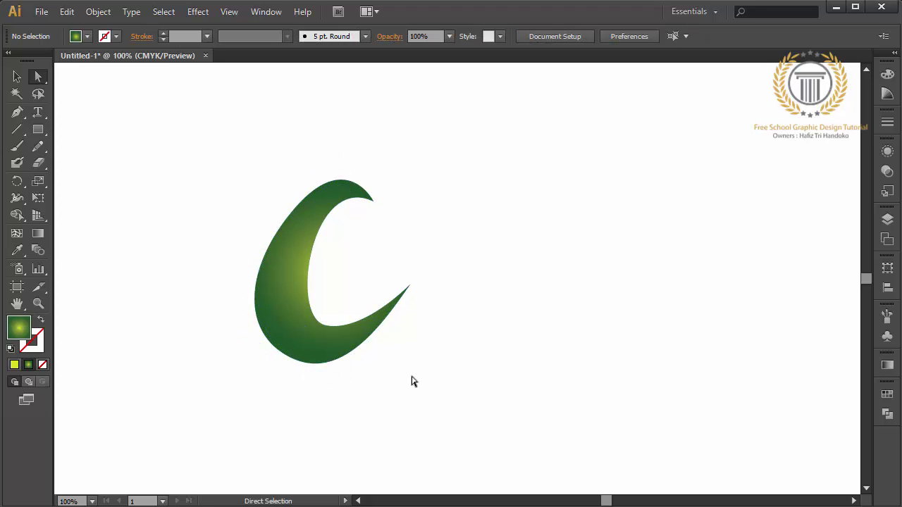
click(322, 325)
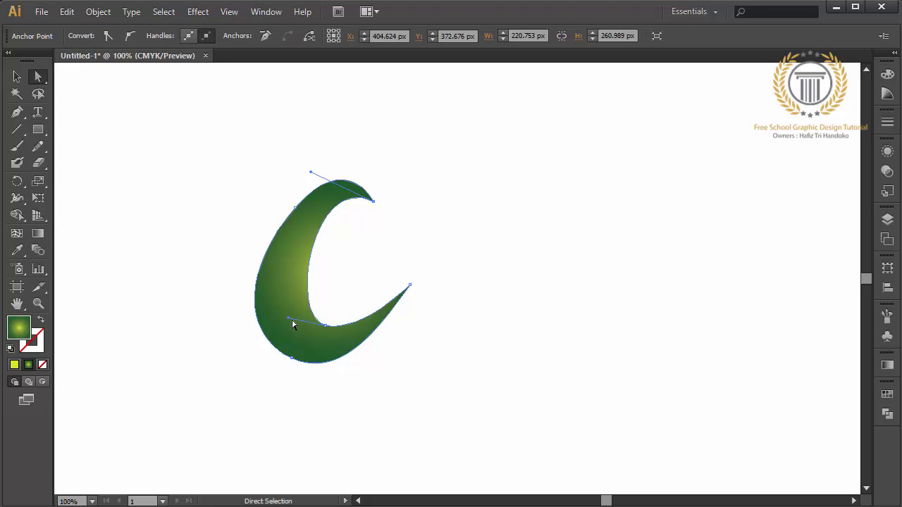
drag(287, 322, 283, 316)
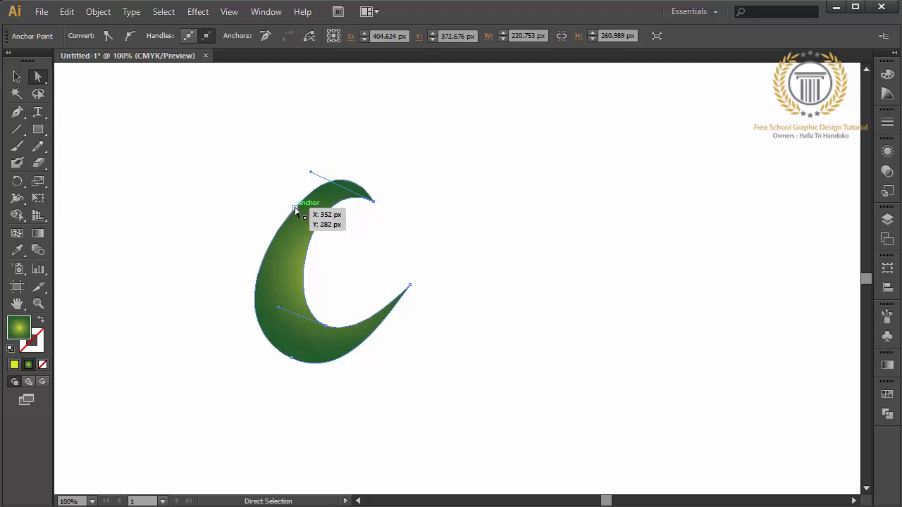
drag(295, 211, 296, 187)
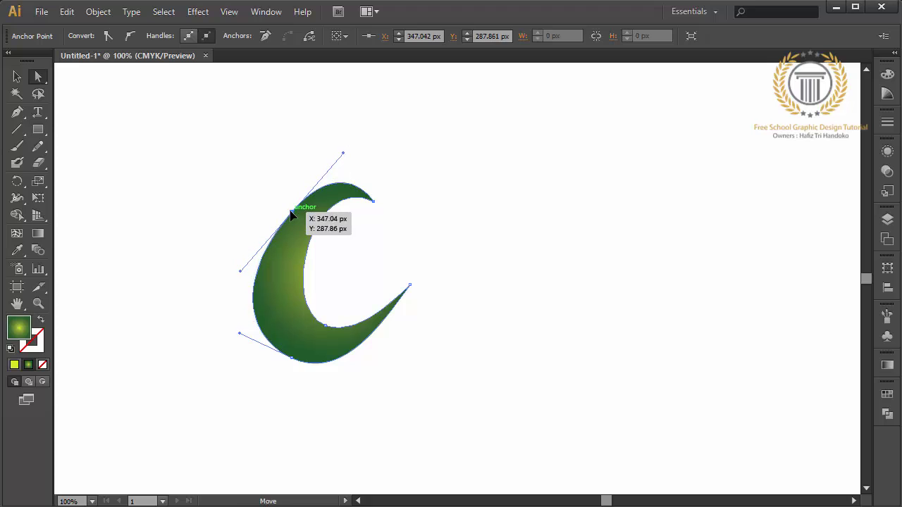
click(366, 236)
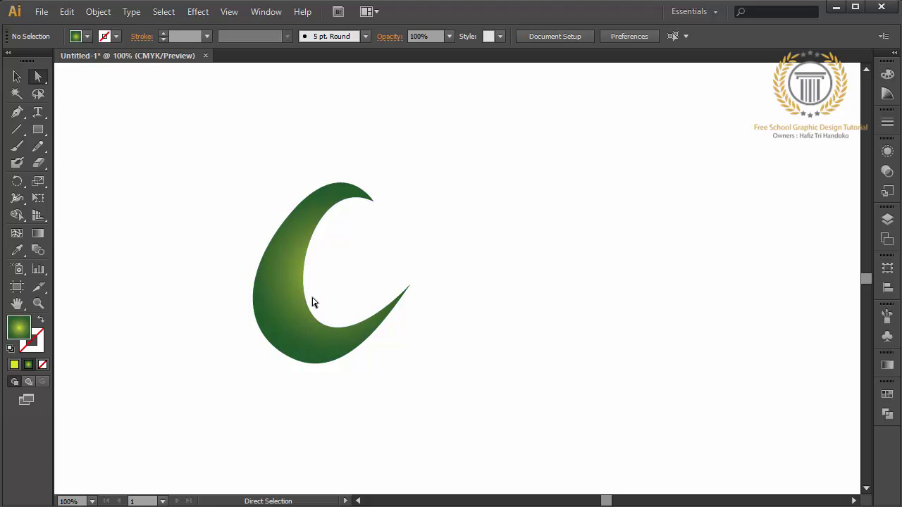
- Draw a closed swoosh from the C's inner curve up to a sharp upper-right tip and back
click(17, 112)
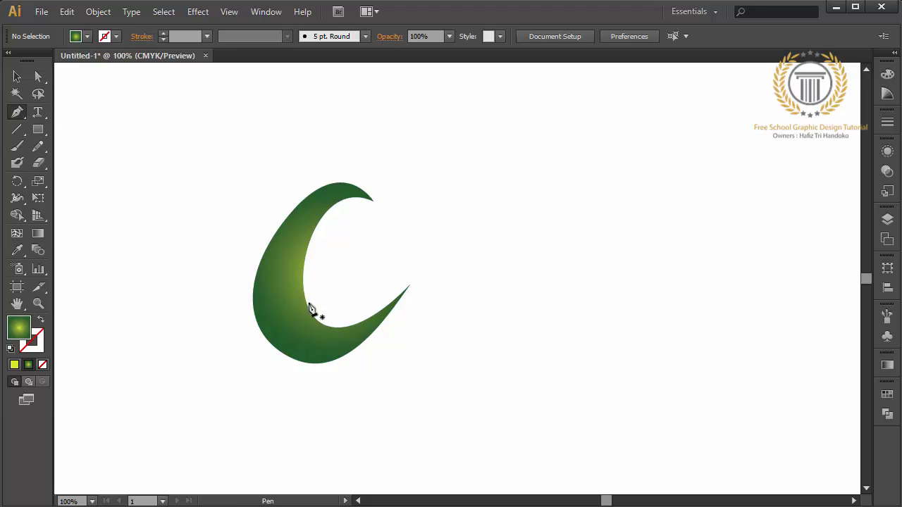
mouse_move(304, 292)
mouse_down()
mouse_move(336, 310)
mouse_move(393, 266)
mouse_up()
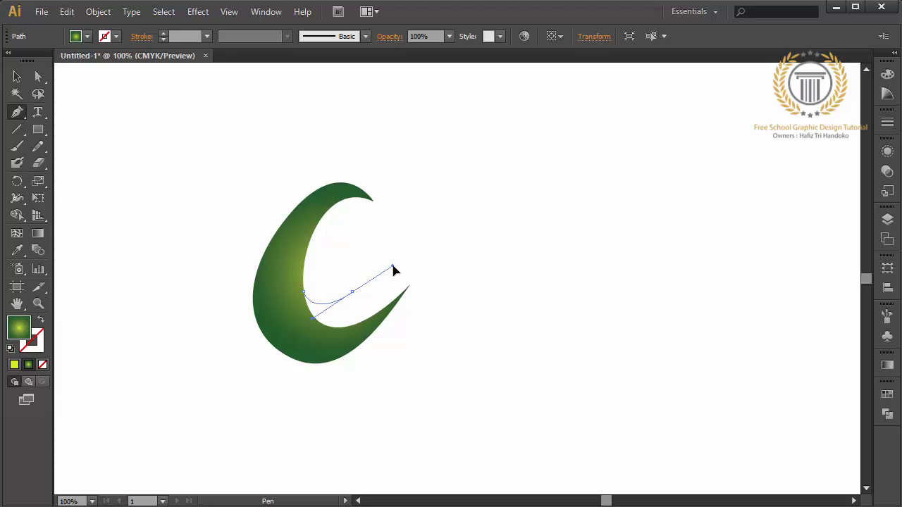
drag(396, 268, 395, 265)
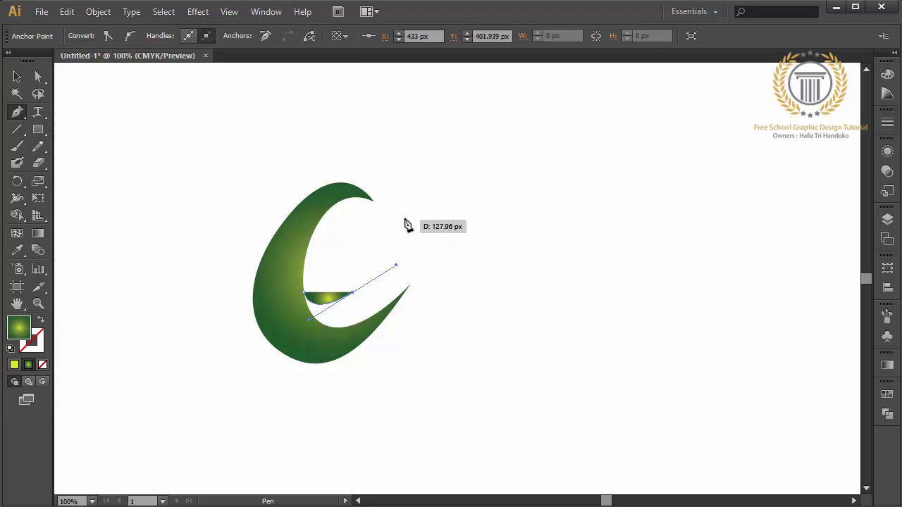
click(401, 227)
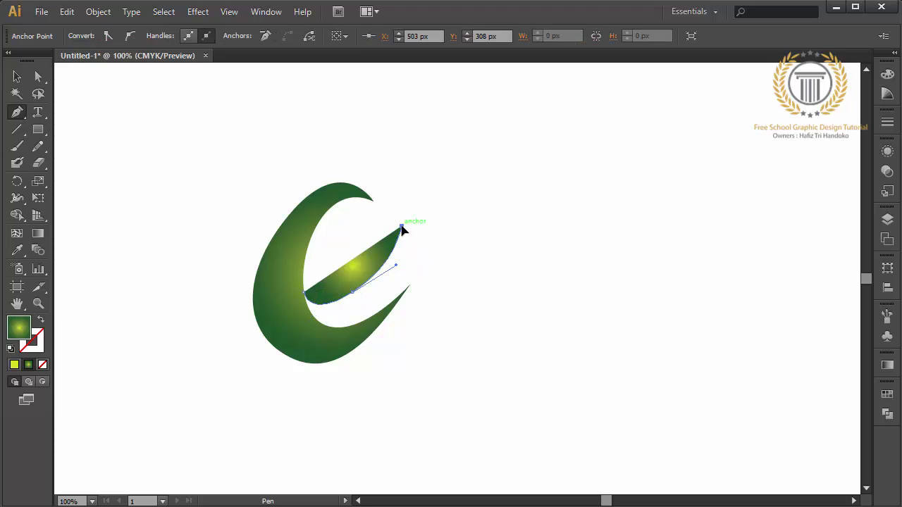
key(ctrl+z)
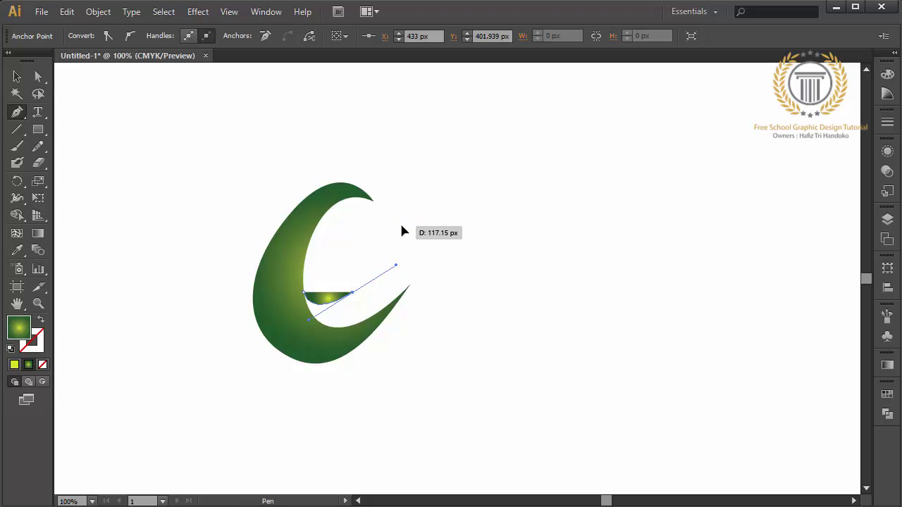
drag(404, 228, 399, 213)
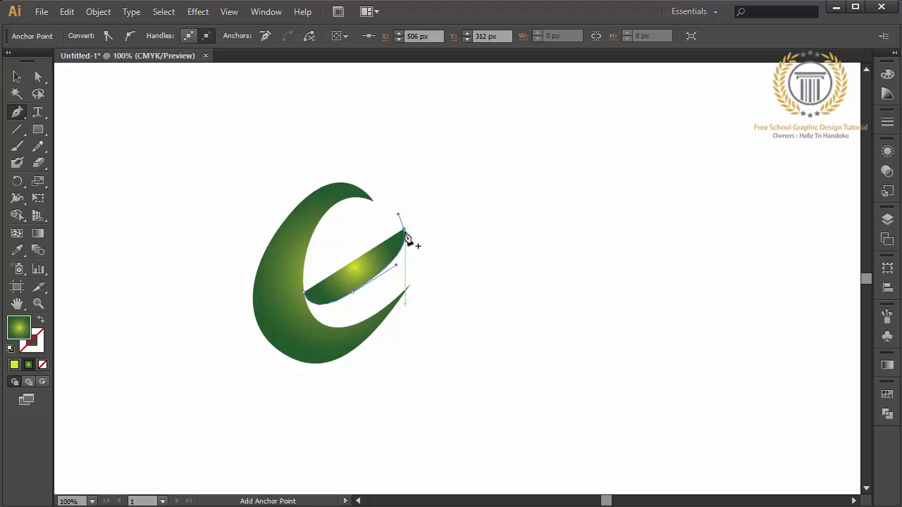
click(404, 230)
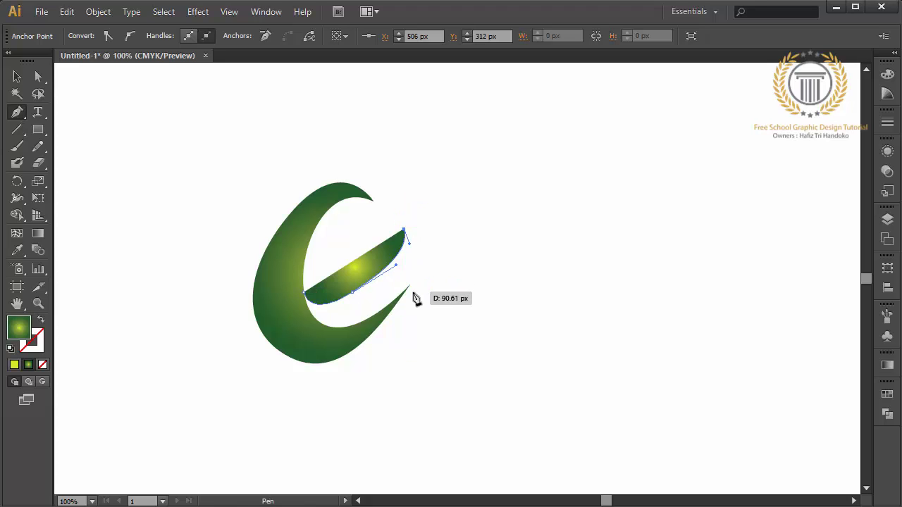
drag(406, 290, 358, 343)
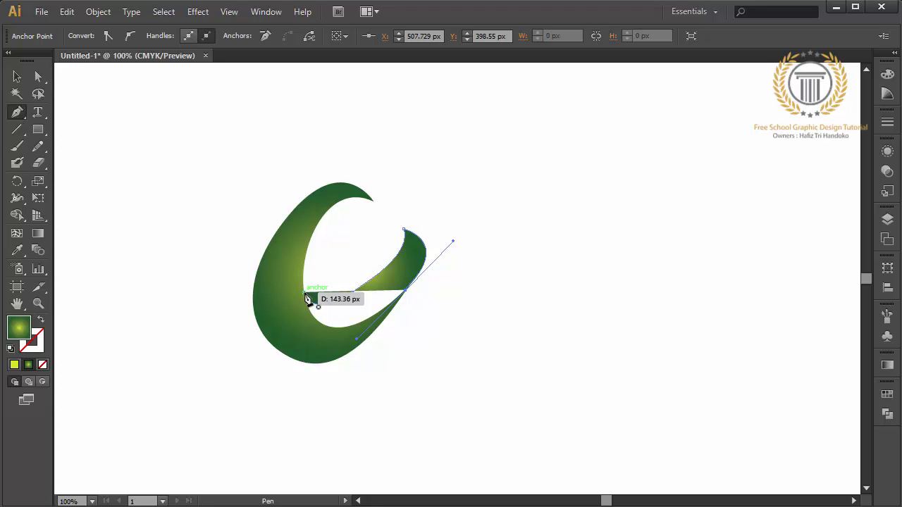
drag(305, 293, 296, 243)
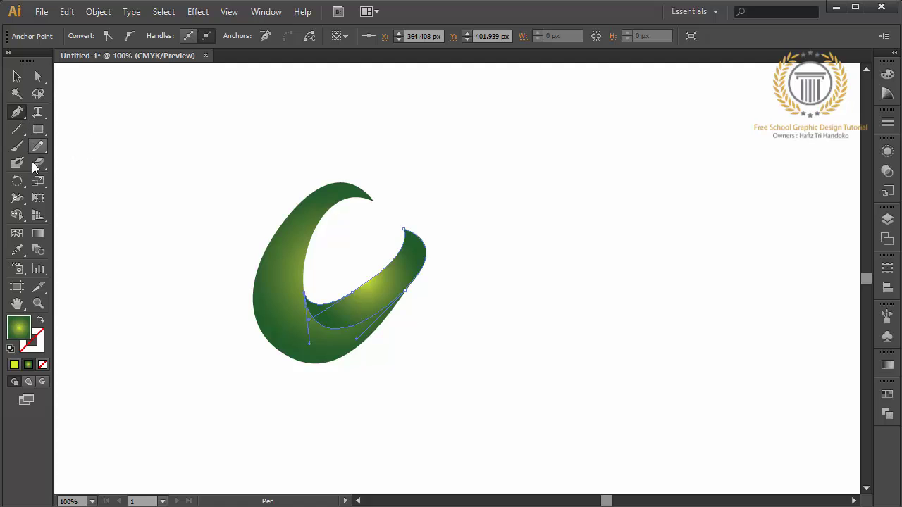
- Re-aim the inner swoosh's gradient along the ribbon
click(39, 233)
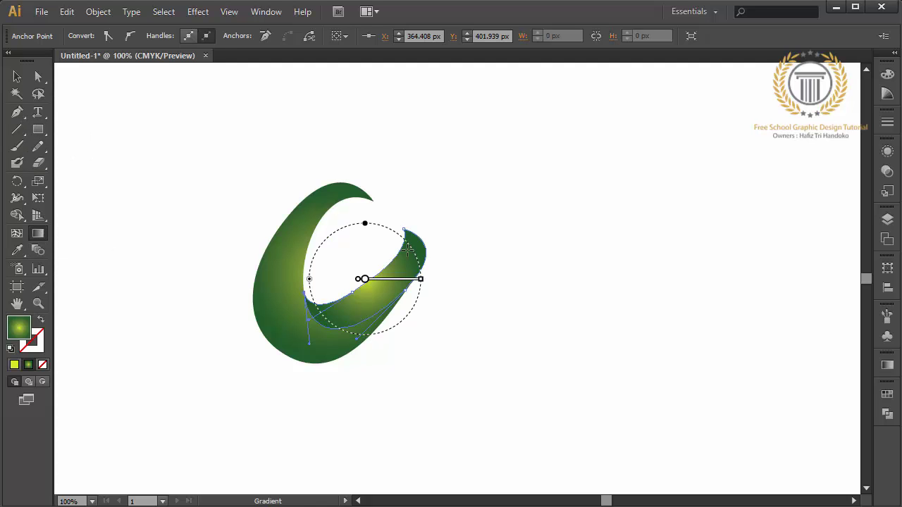
drag(415, 227, 359, 339)
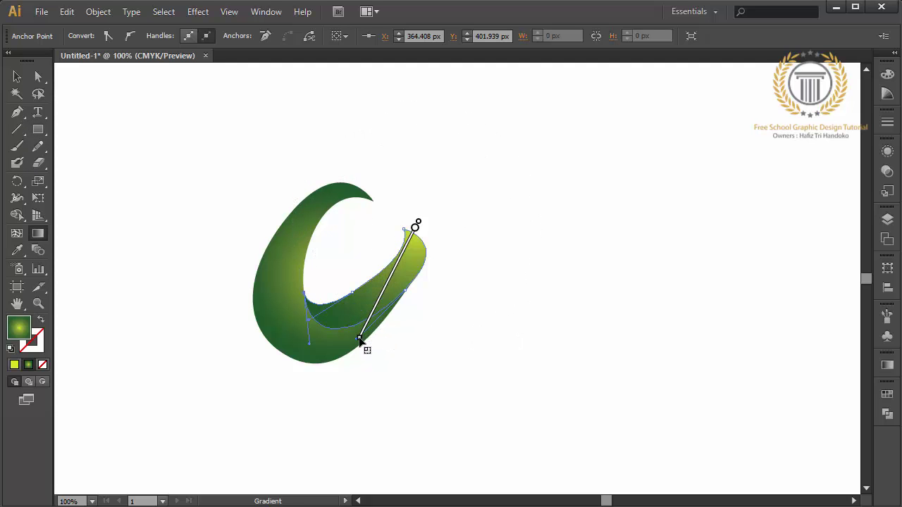
click(17, 76)
- Angle the large green back shape's gradient diagonally across it, then deselect
click(271, 313)
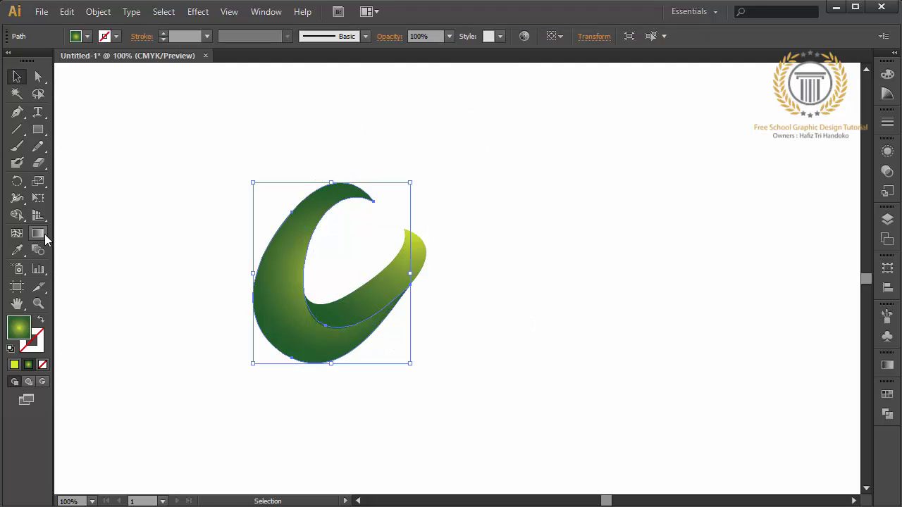
click(42, 234)
drag(271, 358, 291, 176)
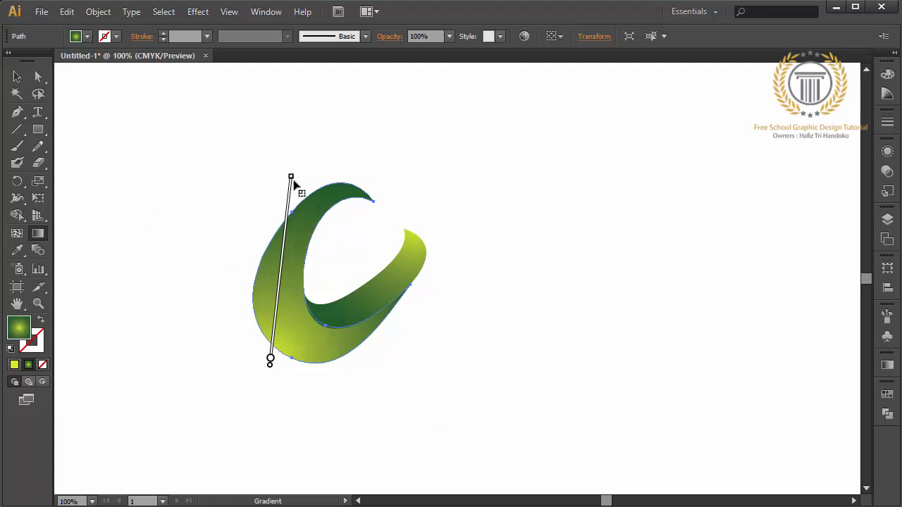
drag(368, 355, 282, 181)
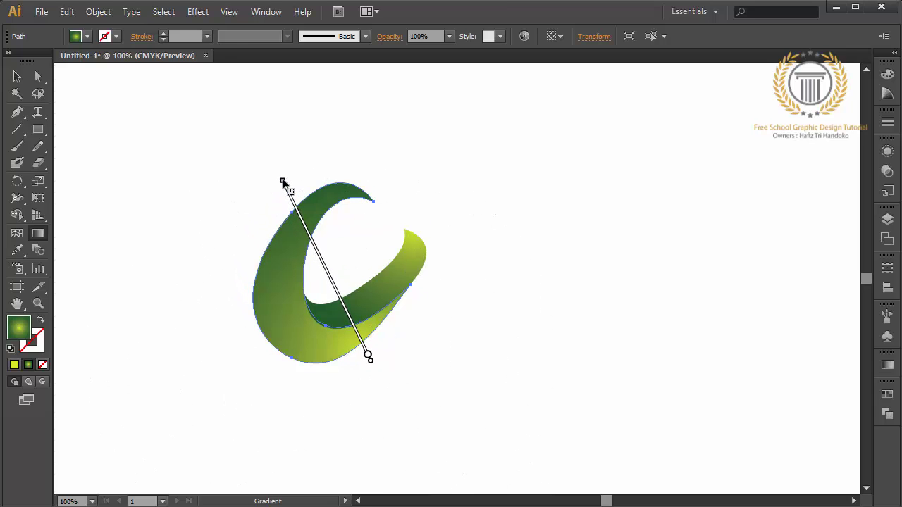
click(17, 76)
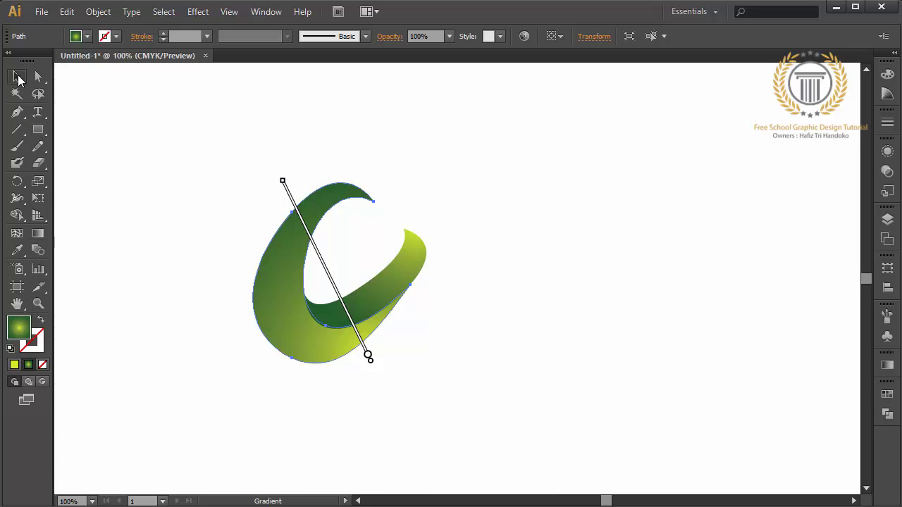
click(102, 116)
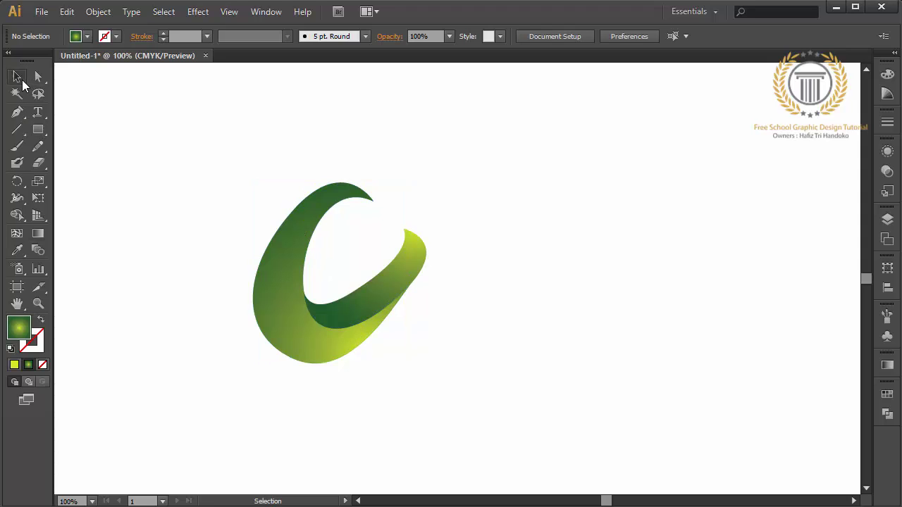
- Start the curl path at the shape's tip with a curved anchor below it
click(17, 112)
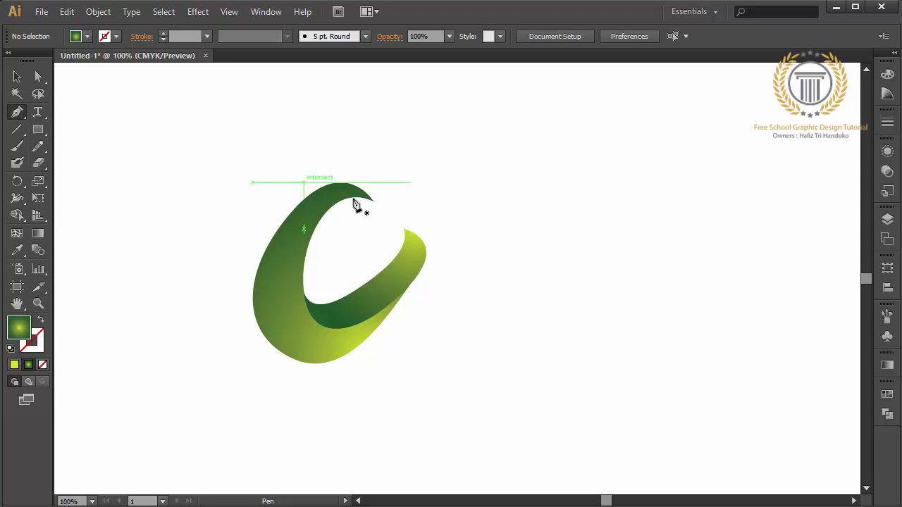
click(409, 232)
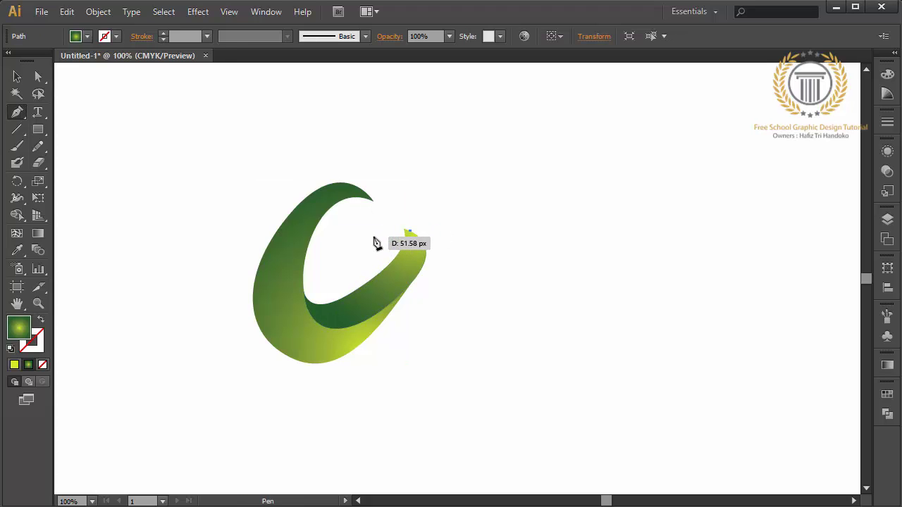
drag(368, 245, 347, 260)
drag(347, 262, 348, 262)
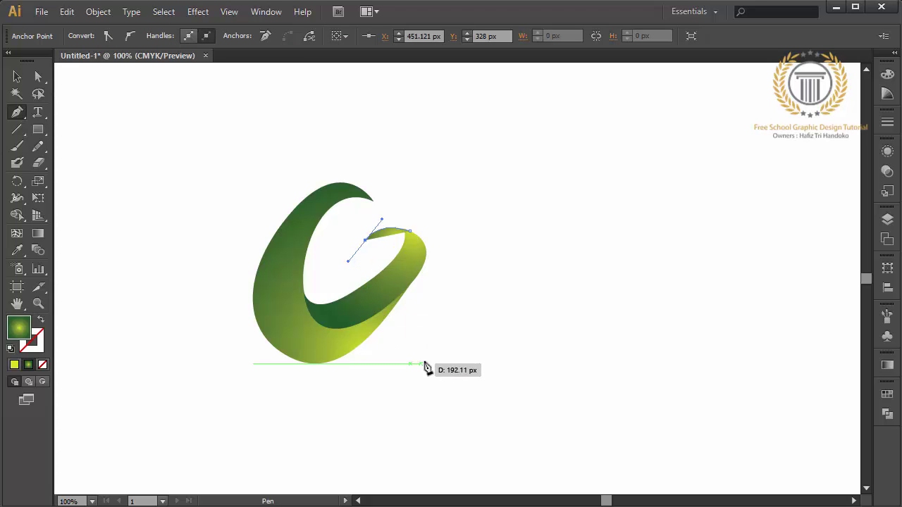
mouse_move(426, 364)
mouse_down()
mouse_move(495, 336)
mouse_move(501, 350)
mouse_up()
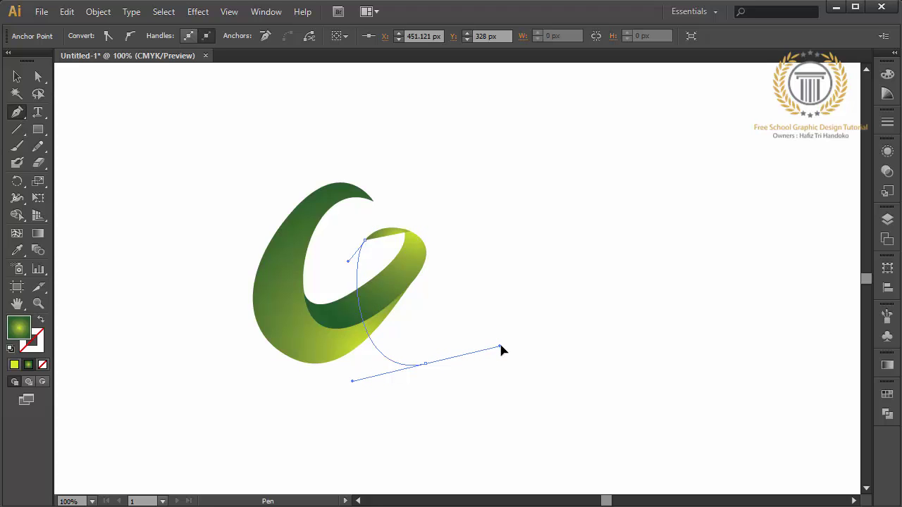
click(483, 387)
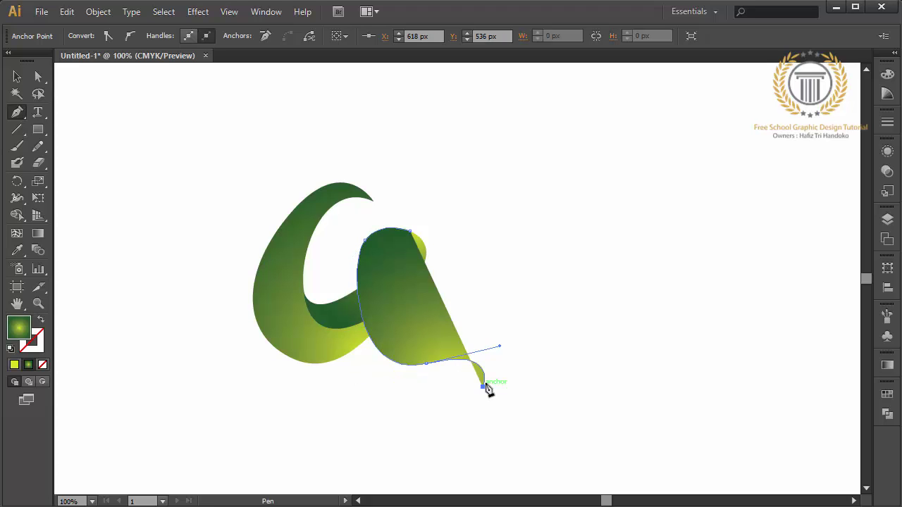
key(ctrl+z)
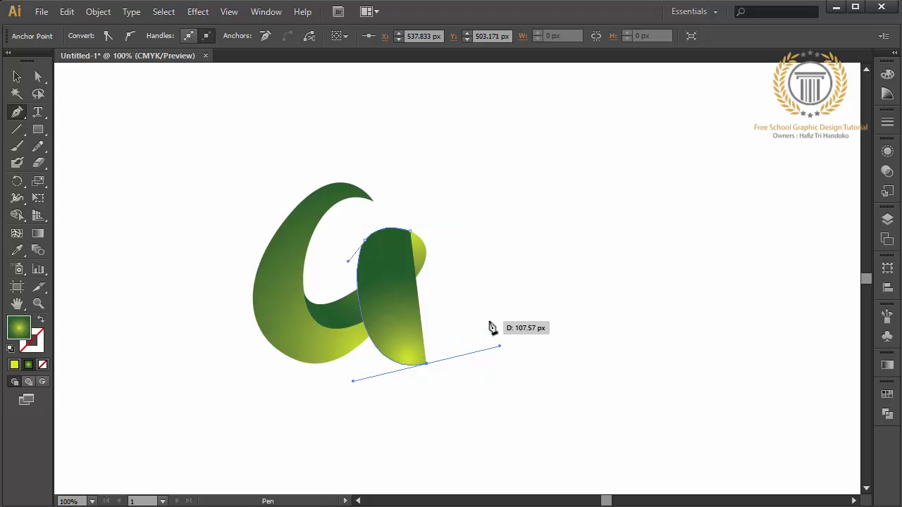
key(ctrl+z)
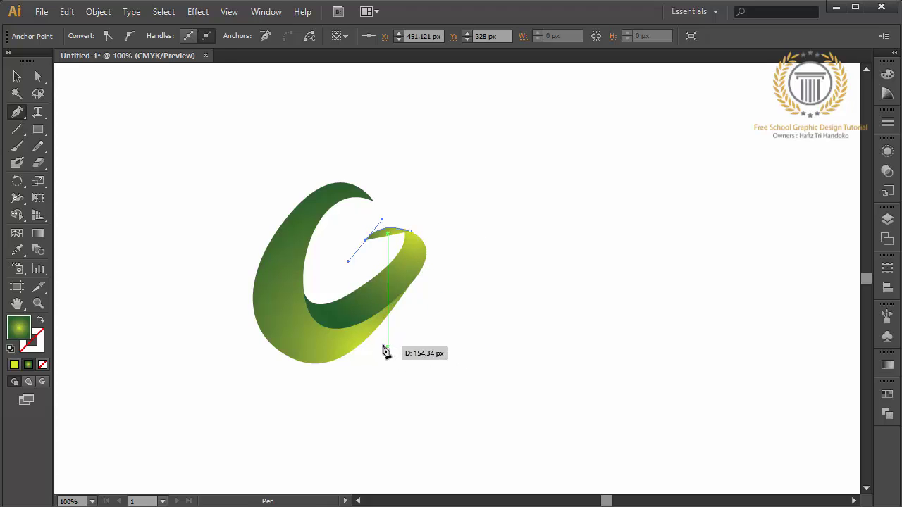
- Complete the curl with lower, right and top anchors, closing the path and selecting it
drag(380, 329, 394, 351)
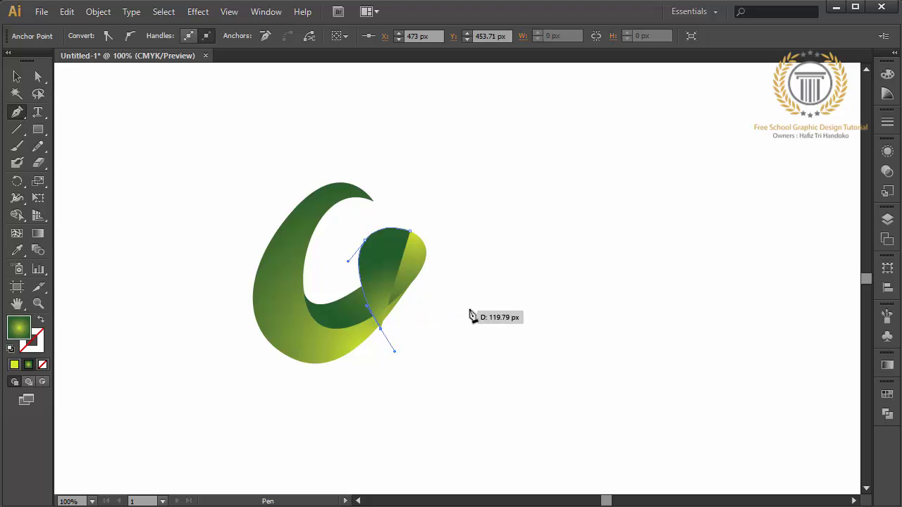
mouse_move(478, 318)
mouse_down()
mouse_move(509, 321)
mouse_move(534, 277)
mouse_move(521, 274)
mouse_up()
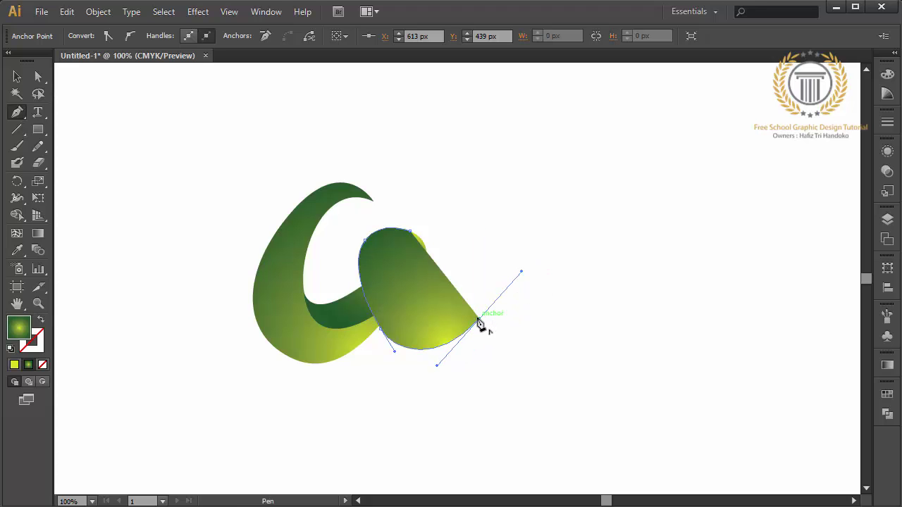
click(478, 320)
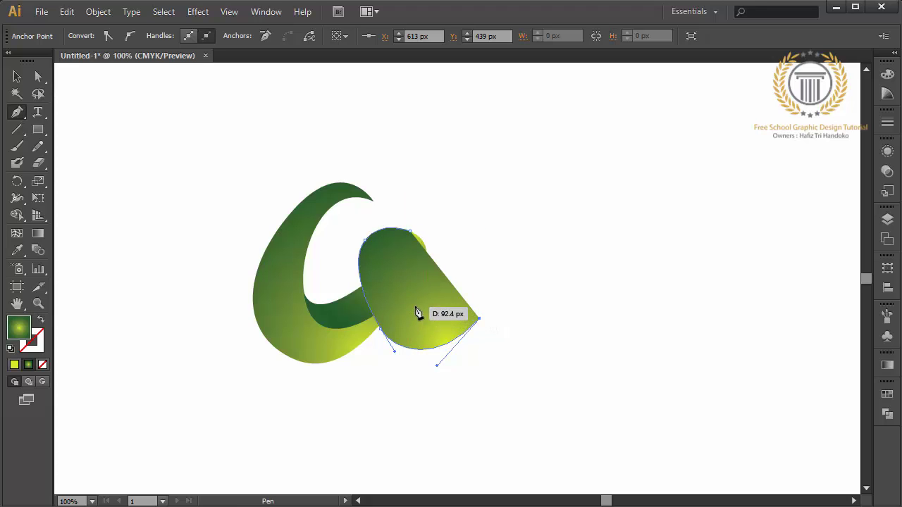
drag(418, 314, 414, 317)
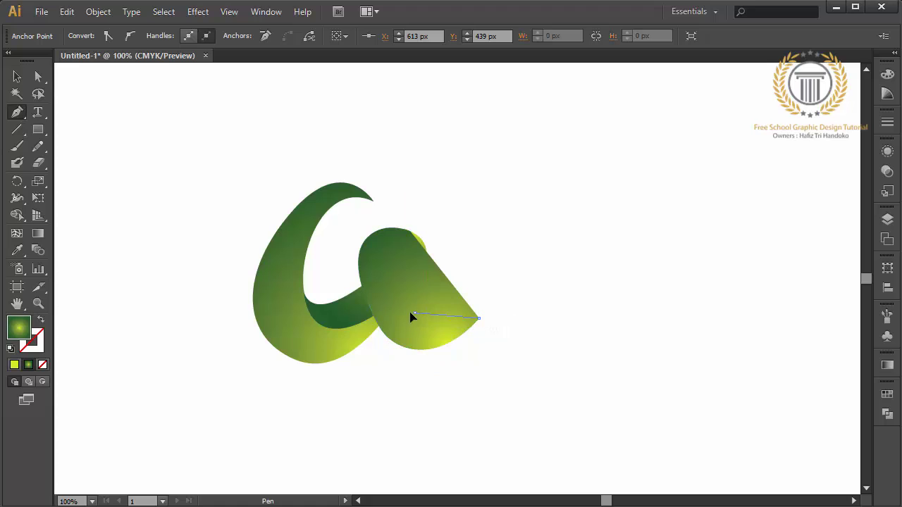
click(382, 284)
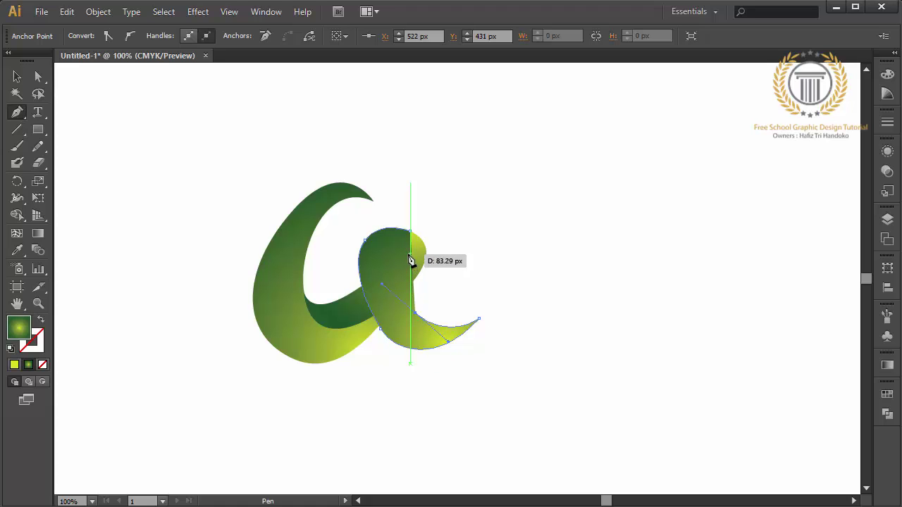
drag(410, 254, 501, 211)
key(ctrl+z)
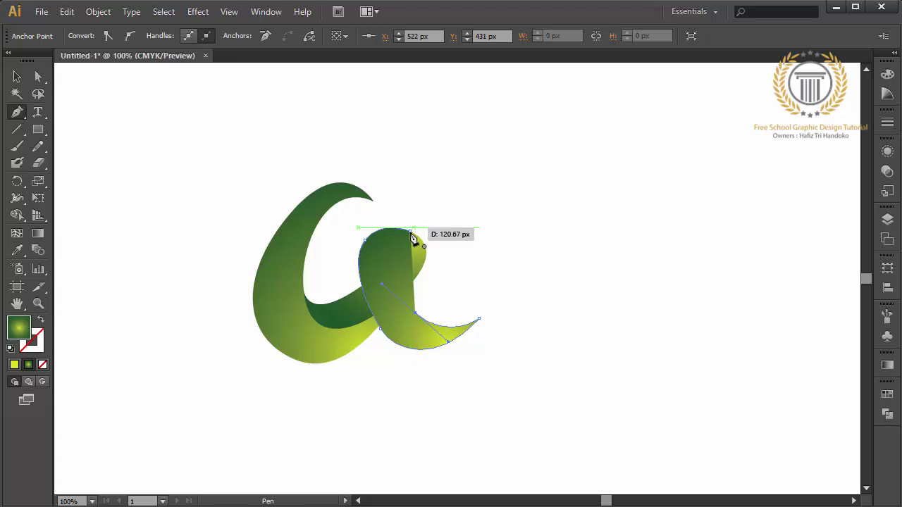
drag(412, 255, 413, 239)
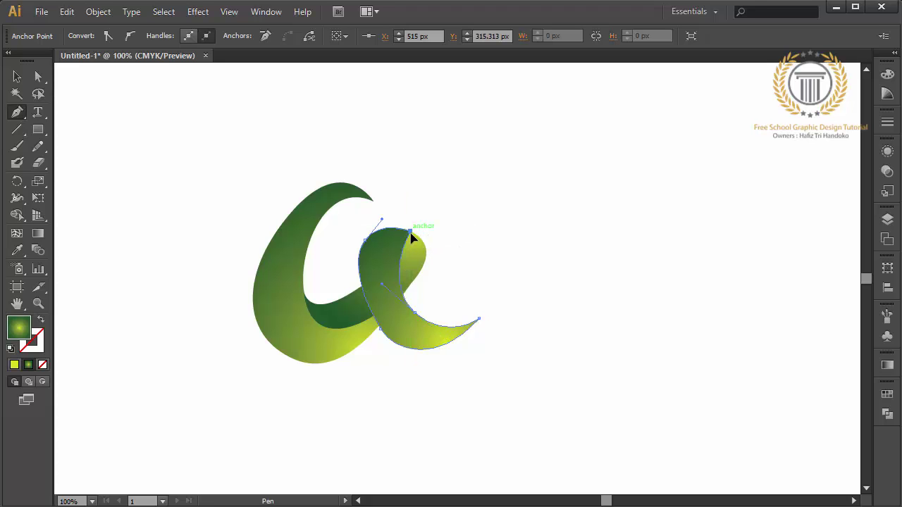
right_click(412, 236)
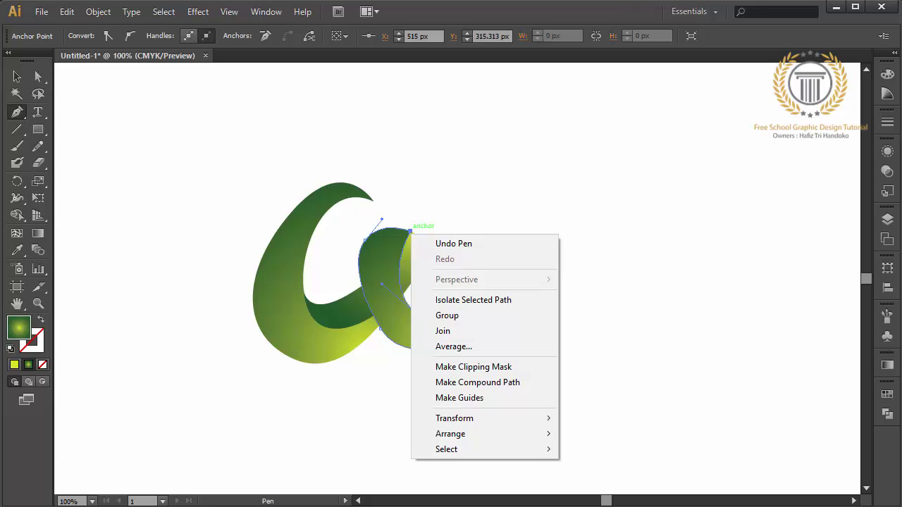
click(18, 79)
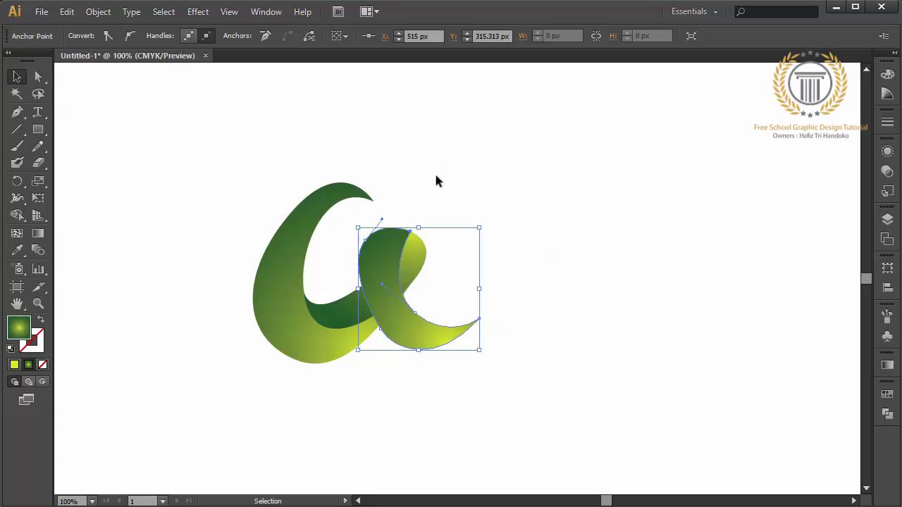
- Send the new curl to the back behind the other shapes, then deselect
right_click(385, 275)
mouse_move(425, 471)
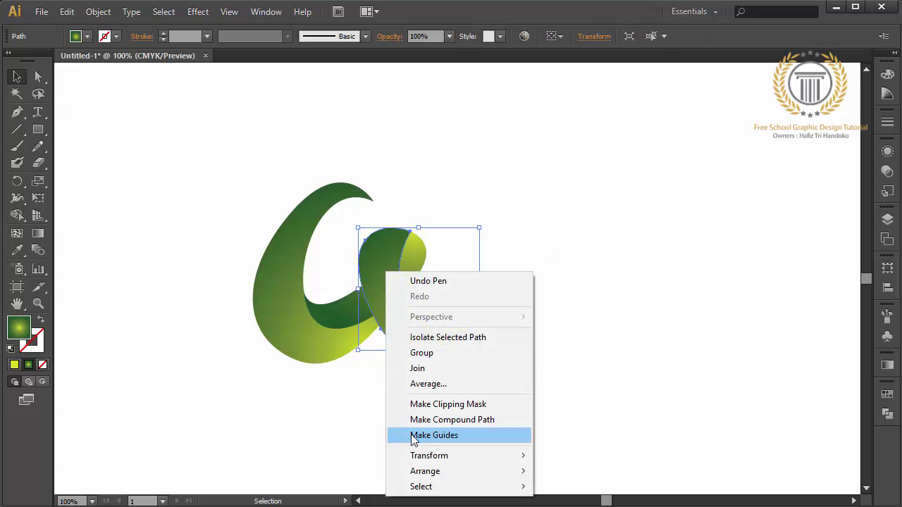
click(314, 454)
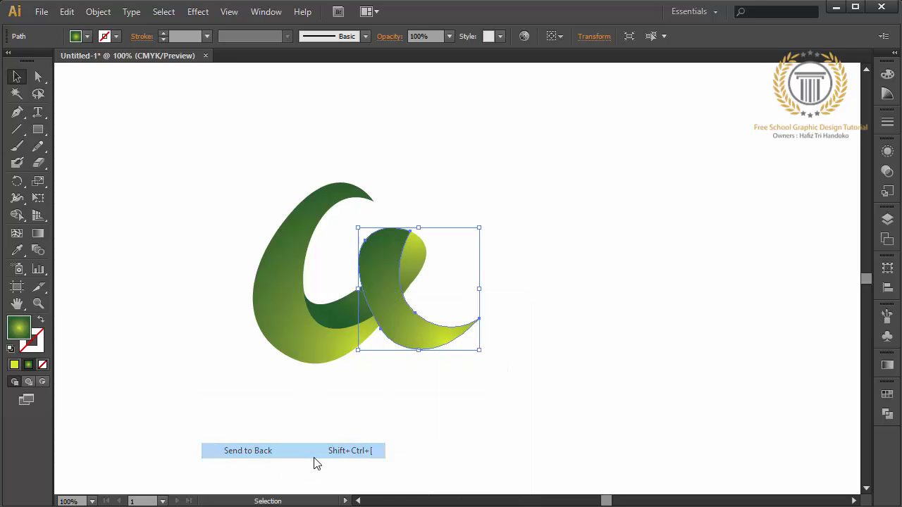
click(314, 456)
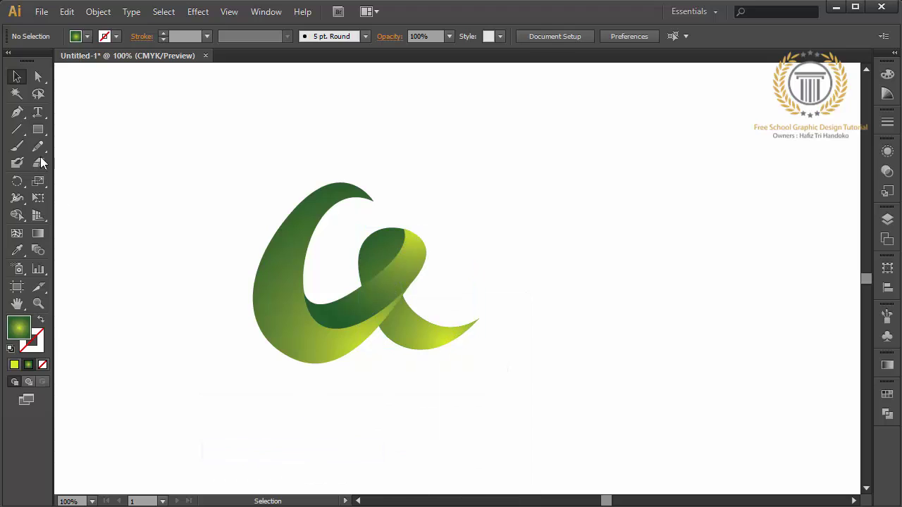
click(39, 77)
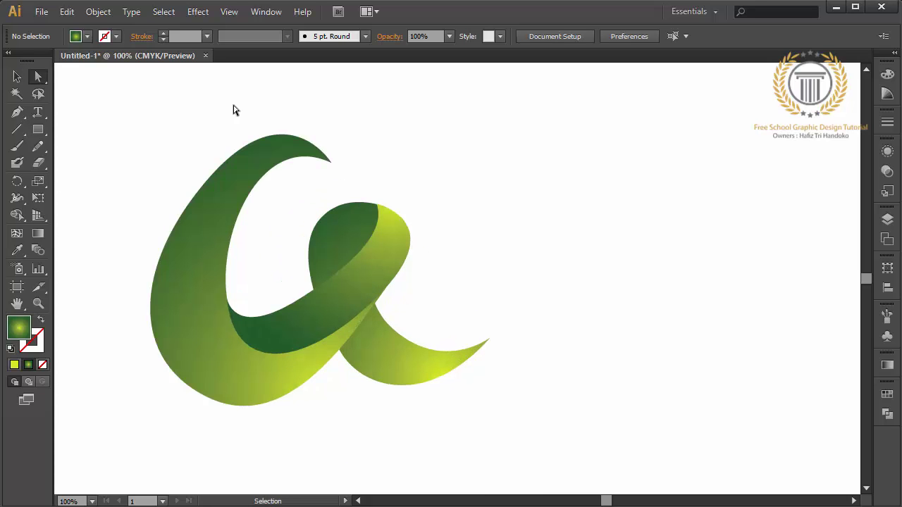
- Move the inner loop's top anchor and pull its handles so the upper edge rounds over
click(379, 205)
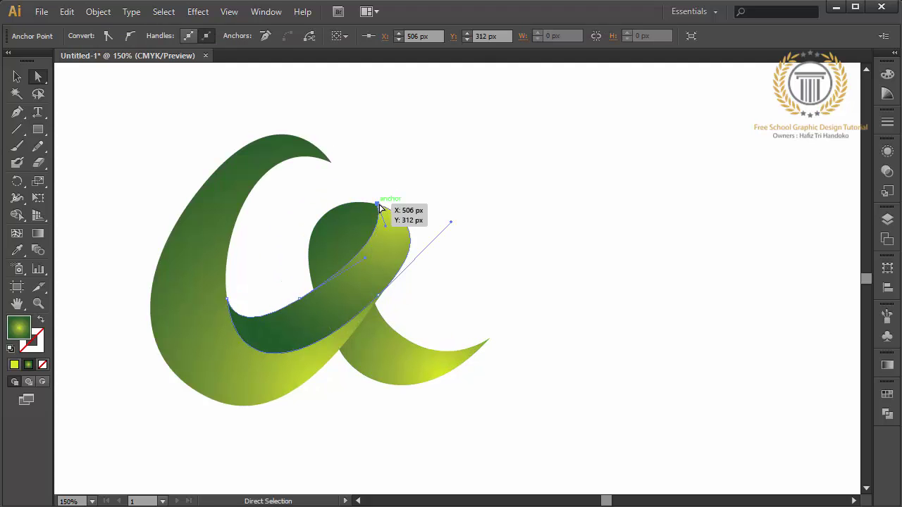
mouse_move(379, 208)
mouse_down()
mouse_move(364, 213)
mouse_move(365, 203)
mouse_up()
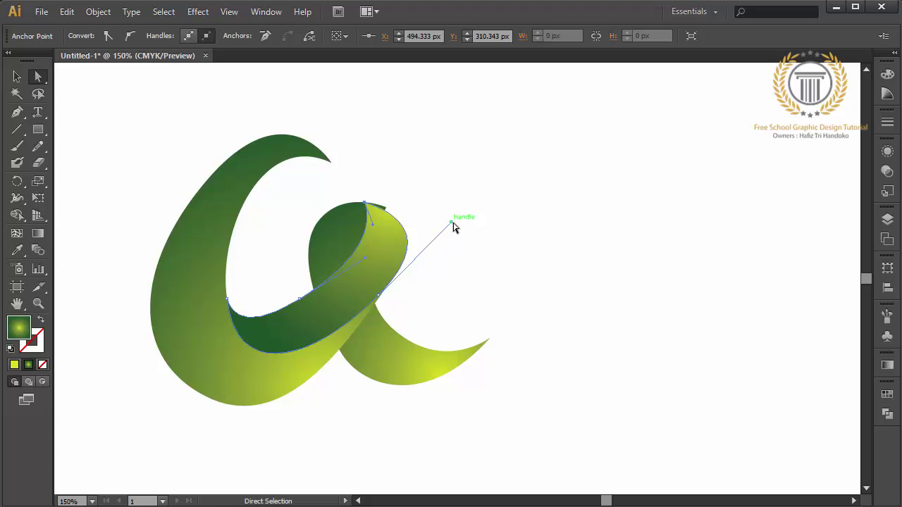
drag(451, 223, 470, 211)
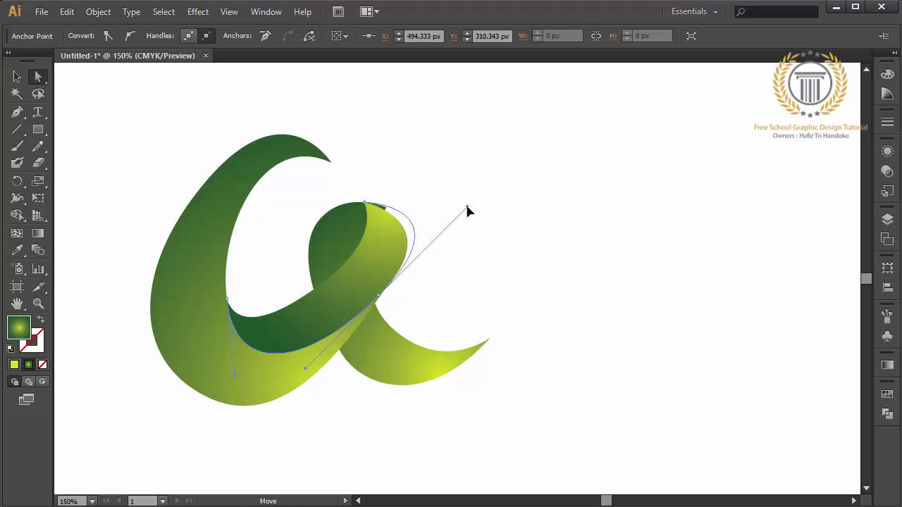
click(373, 227)
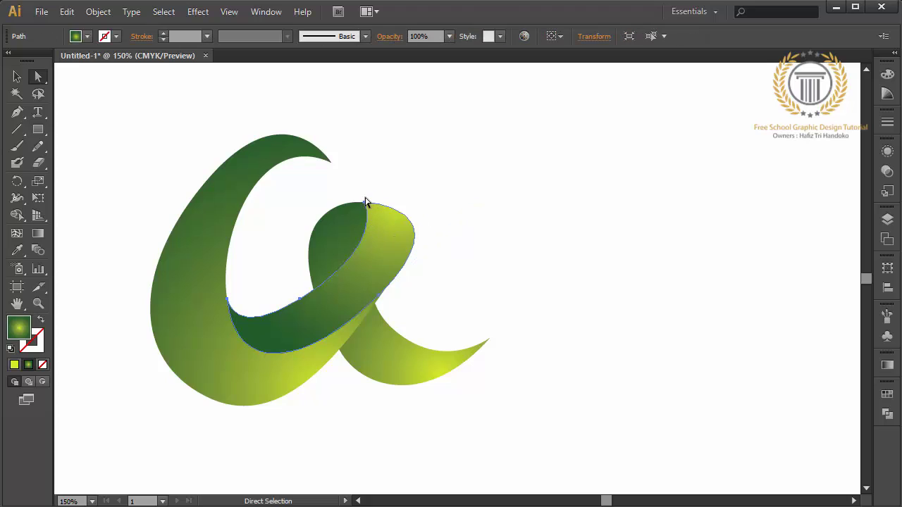
click(365, 203)
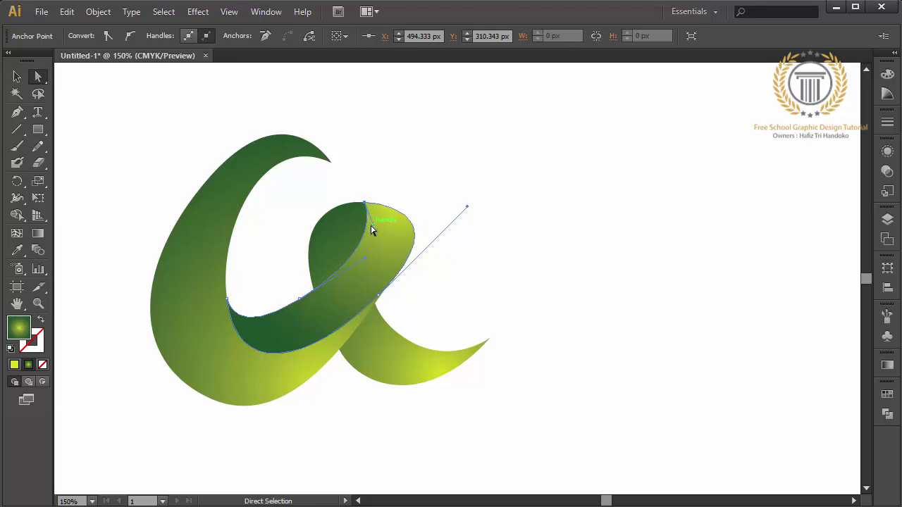
drag(375, 230, 406, 214)
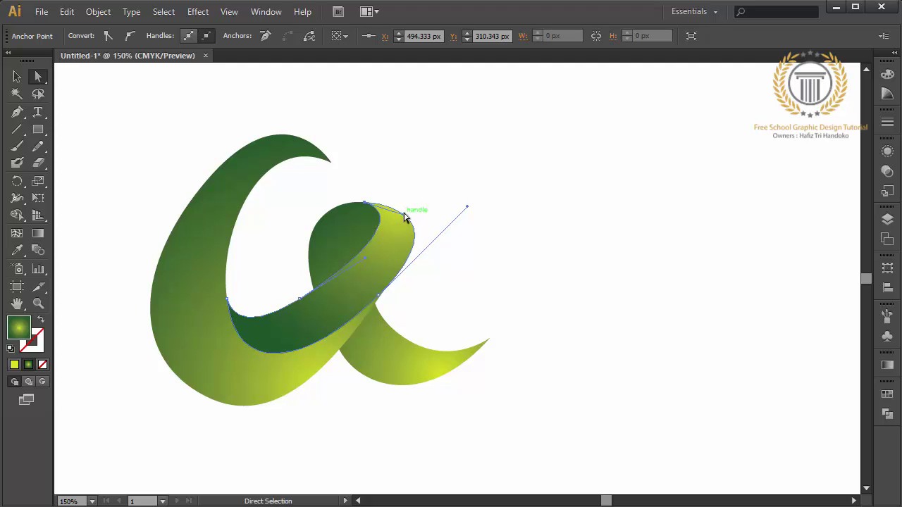
drag(405, 217, 403, 219)
click(416, 204)
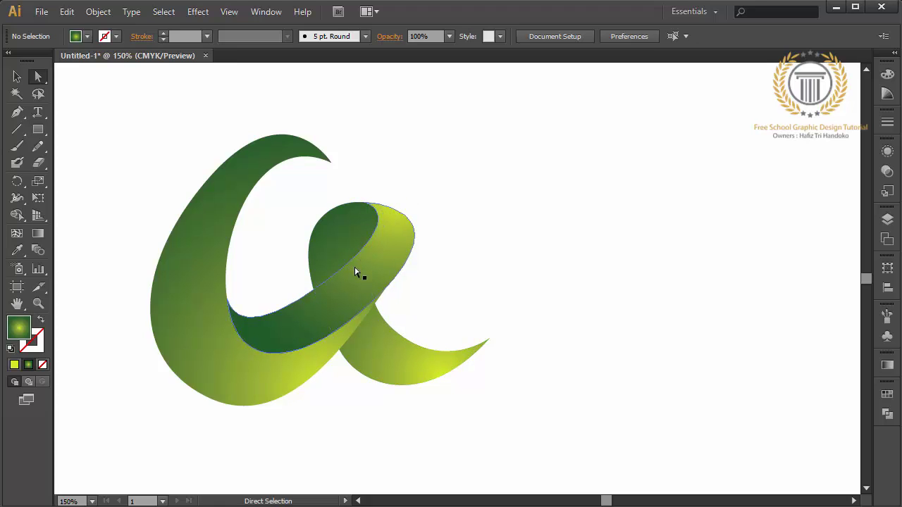
click(351, 224)
click(38, 233)
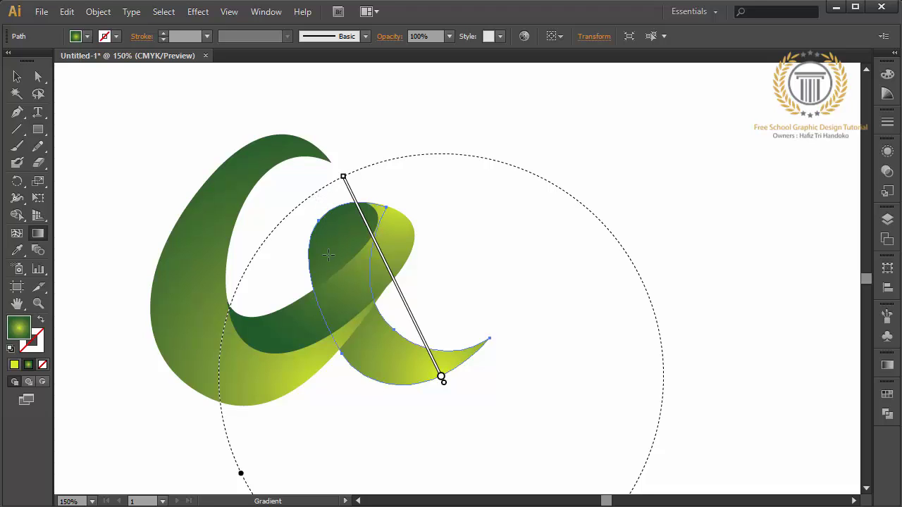
- Re-aim the tail's gradient to run light on top to dark below
drag(353, 281, 367, 418)
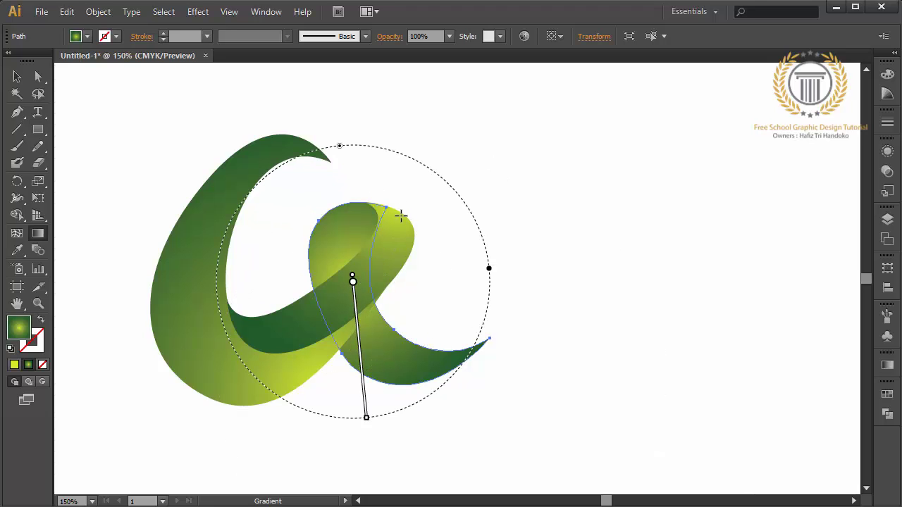
drag(401, 214, 372, 391)
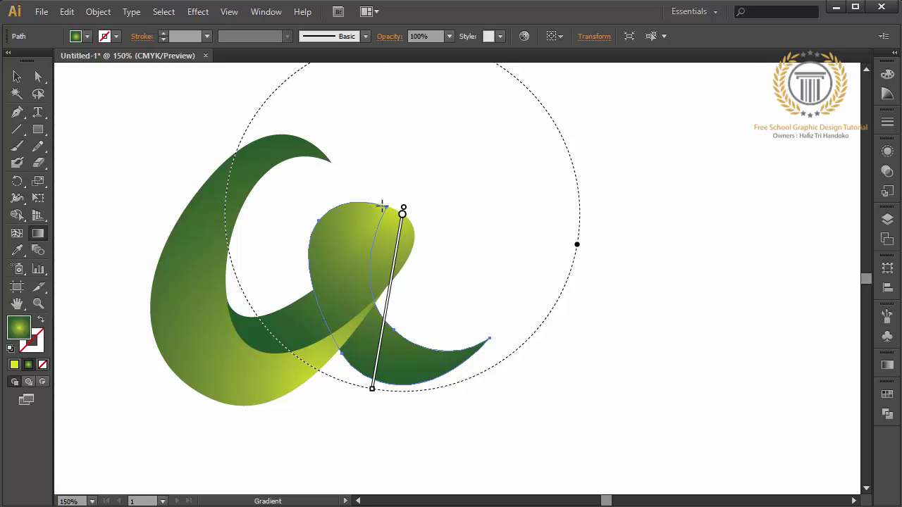
drag(382, 205, 378, 403)
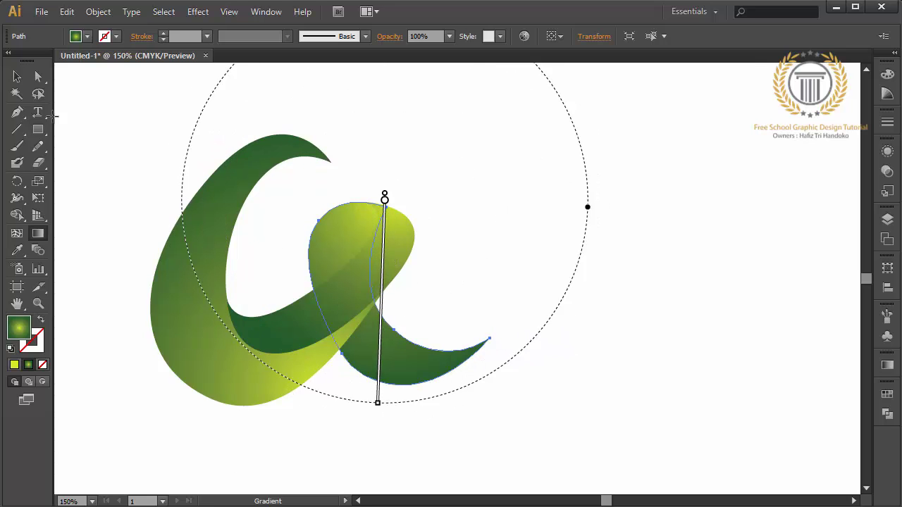
click(13, 72)
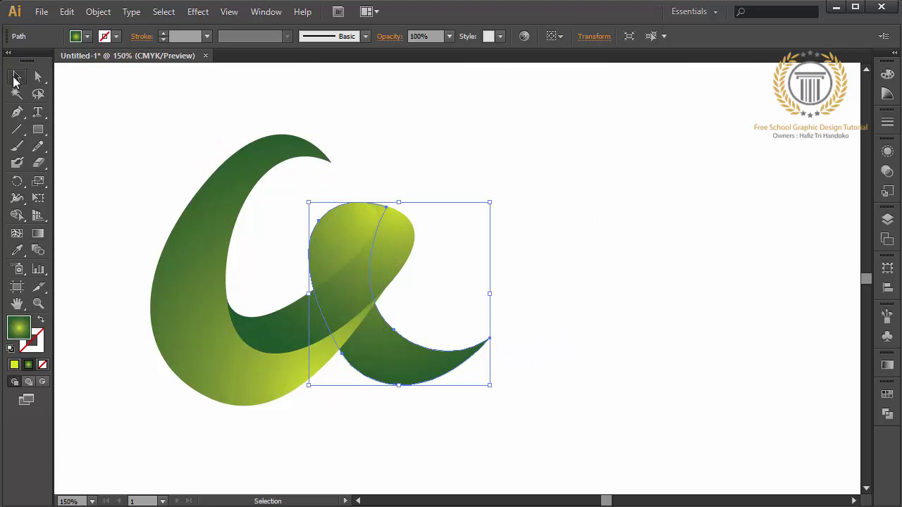
- Angle the inner loop's gradient steeply toward the upper right across the band
click(350, 291)
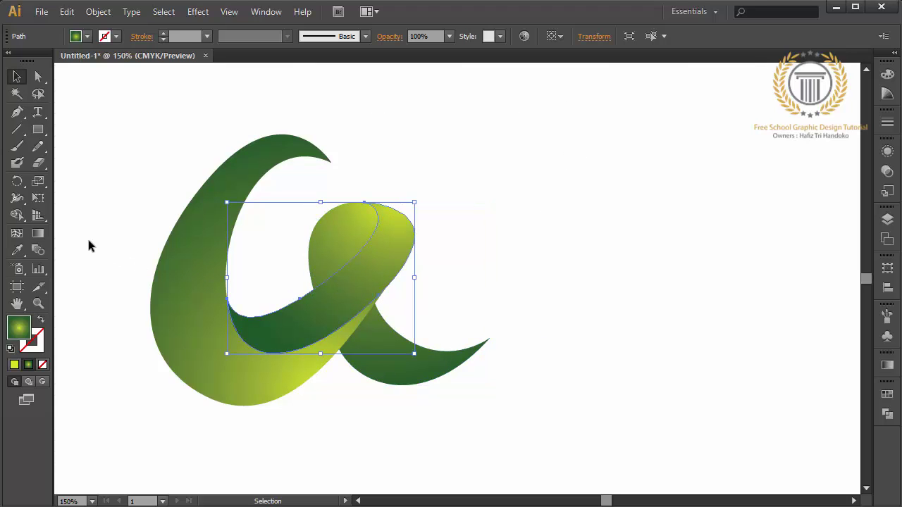
click(38, 233)
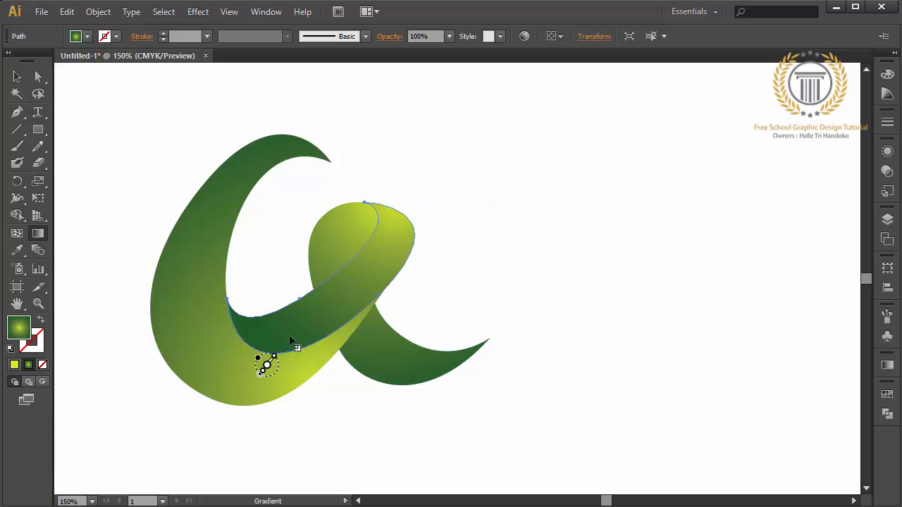
drag(266, 364, 393, 213)
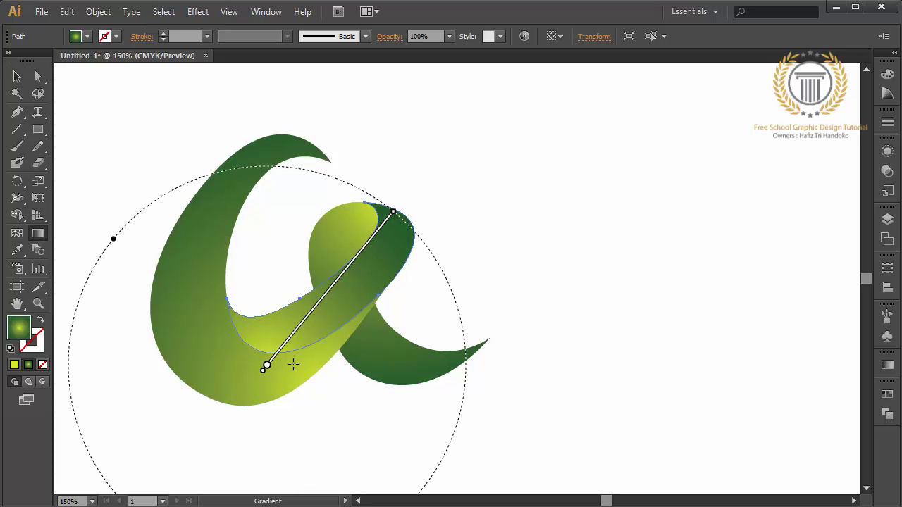
drag(293, 364, 371, 152)
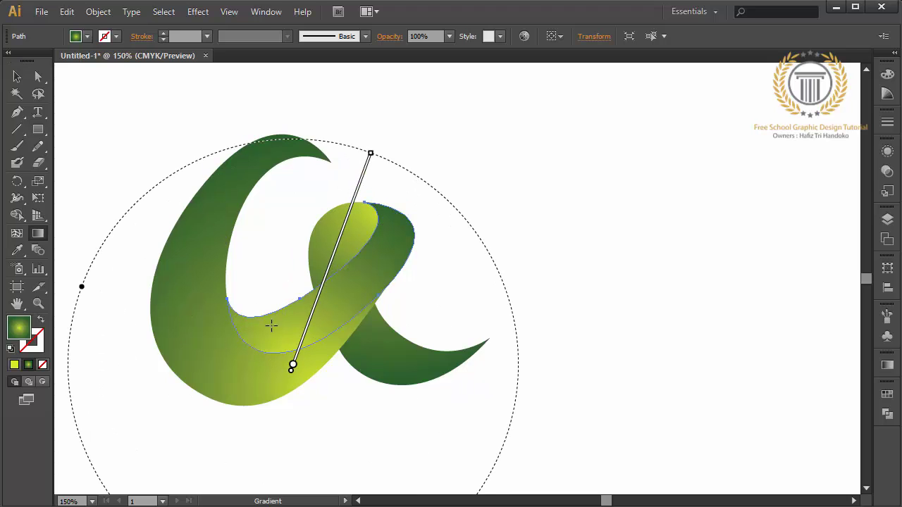
drag(247, 350, 400, 130)
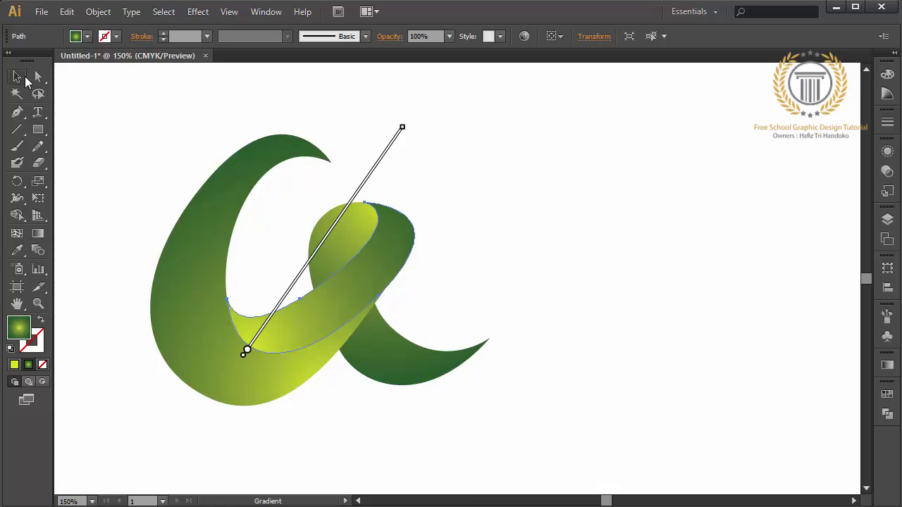
click(17, 77)
- Set the outer swoosh's gradient nearly vertical, light at top fading dark below
click(134, 138)
click(175, 283)
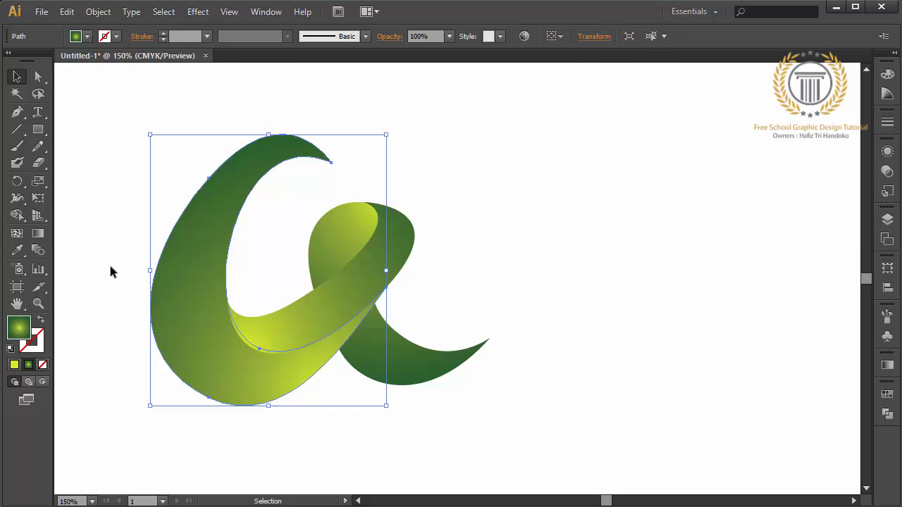
click(38, 233)
mouse_move(259, 263)
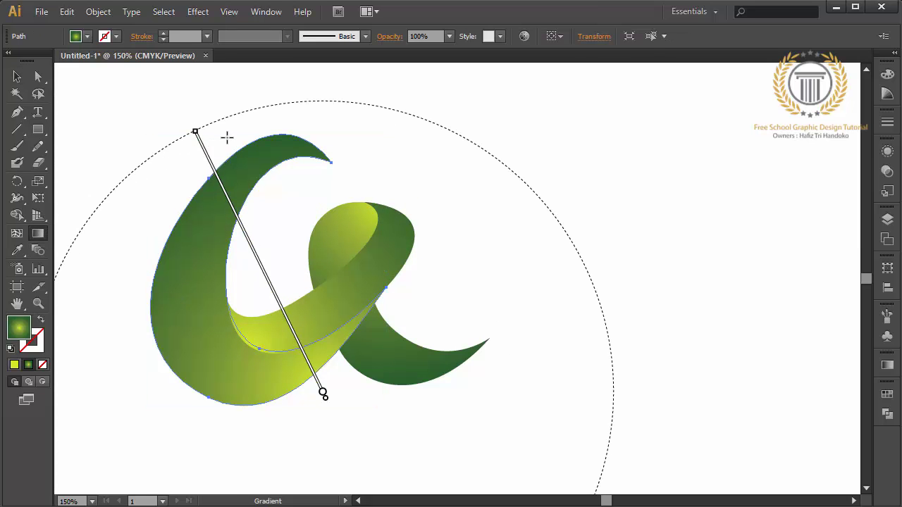
drag(227, 135, 172, 410)
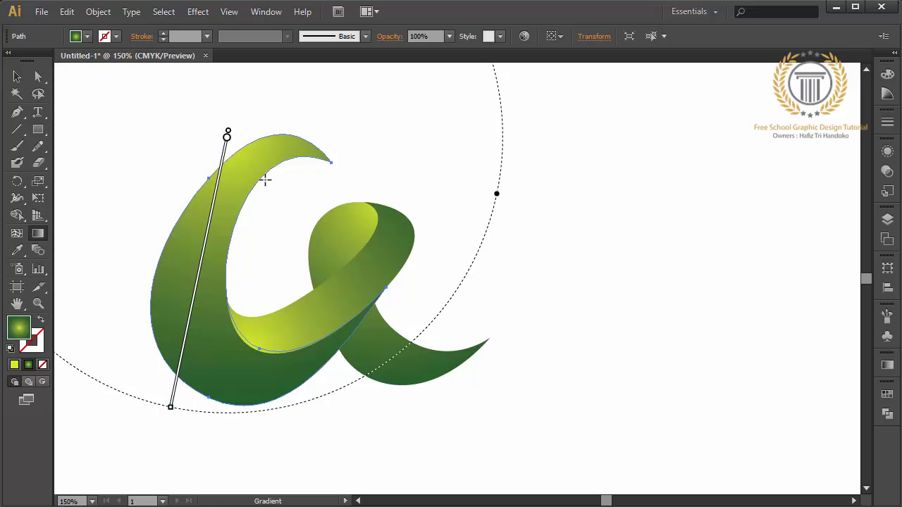
drag(266, 177, 236, 435)
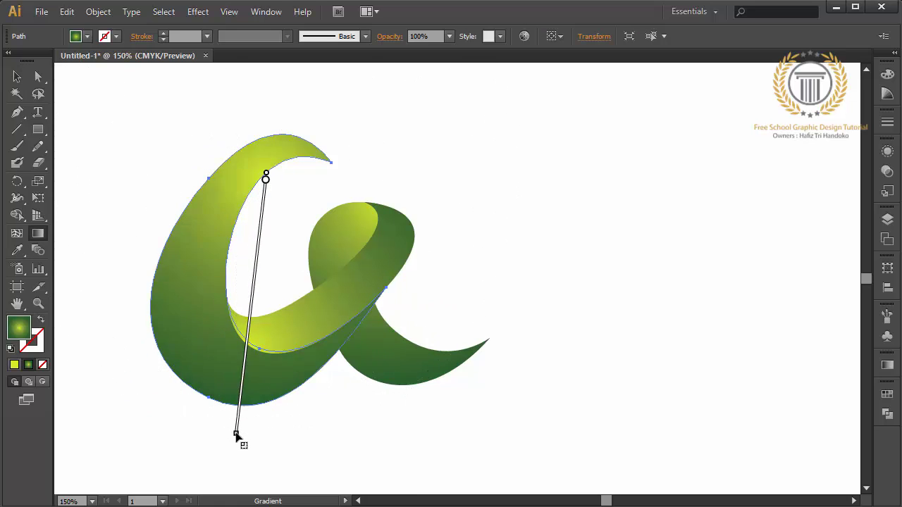
click(17, 76)
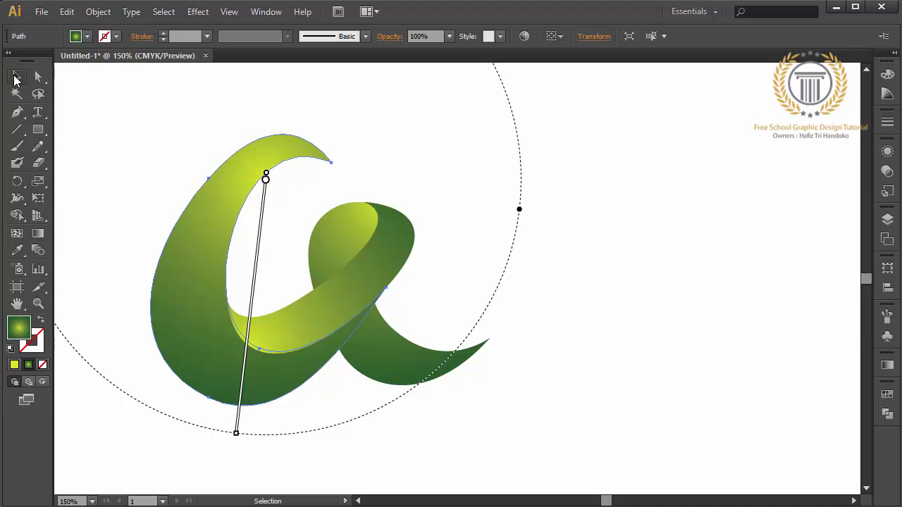
click(170, 121)
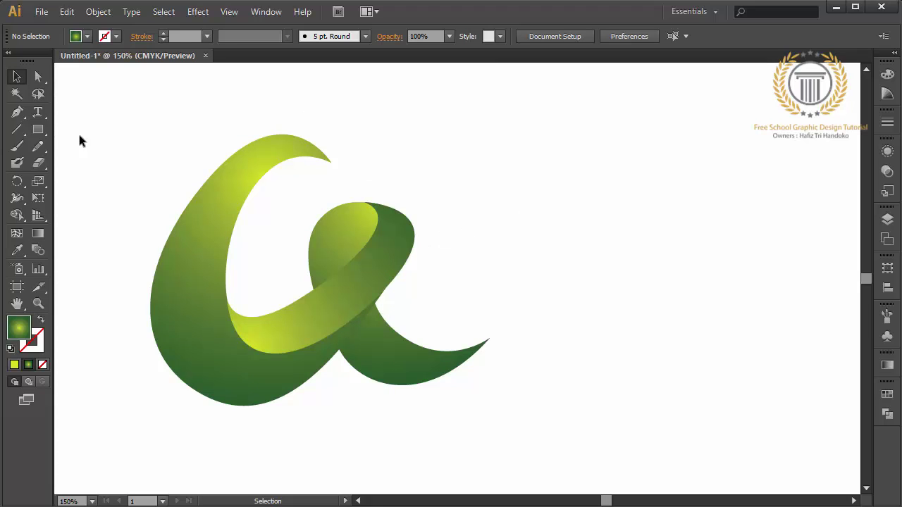
- Draw a closed oval from the loop's top anchor around its right and left edges, then select it
click(18, 113)
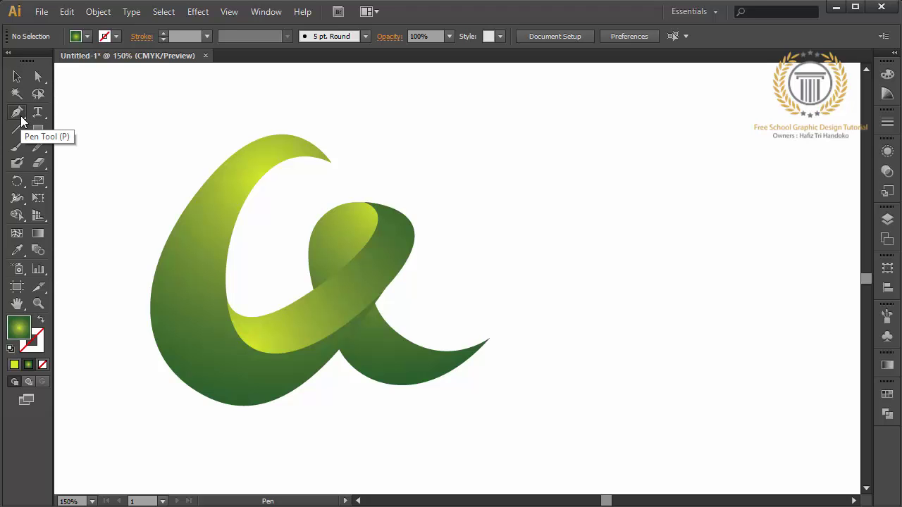
key(ctrl+plus)
key(ctrl+minus)
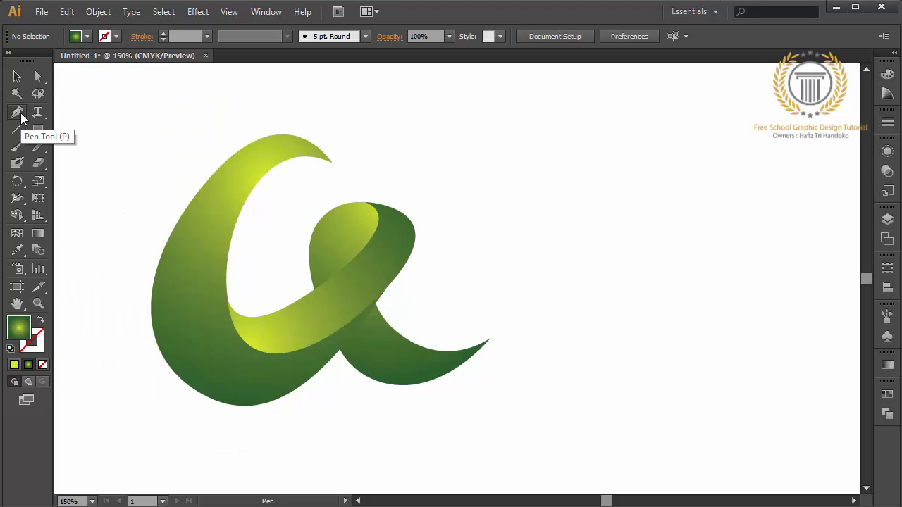
click(365, 204)
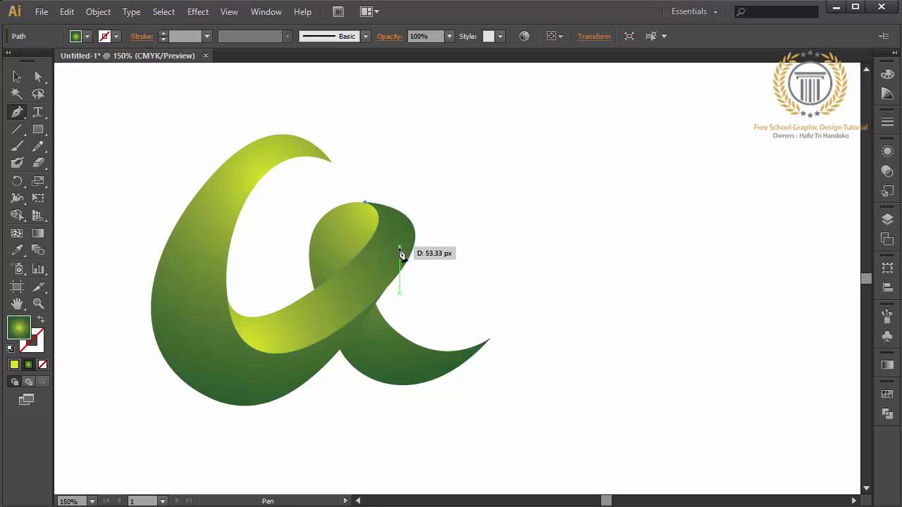
drag(400, 249, 376, 290)
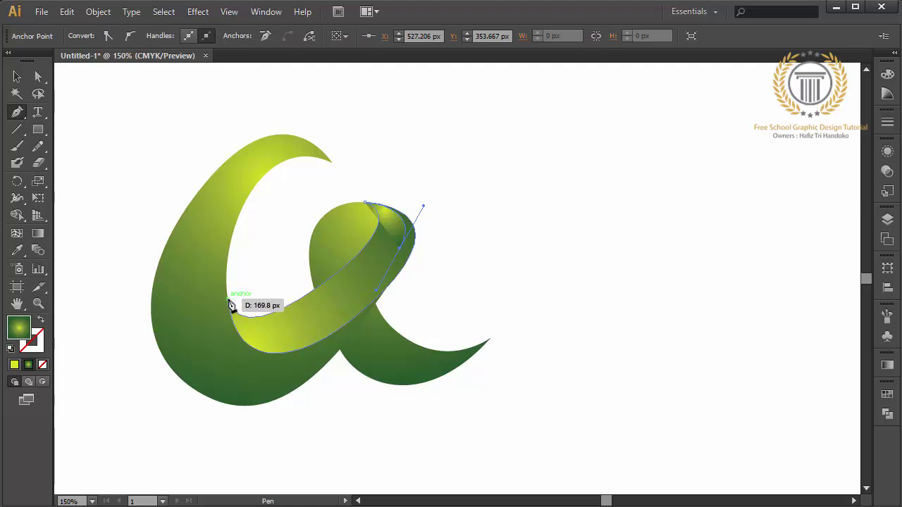
drag(229, 302, 219, 208)
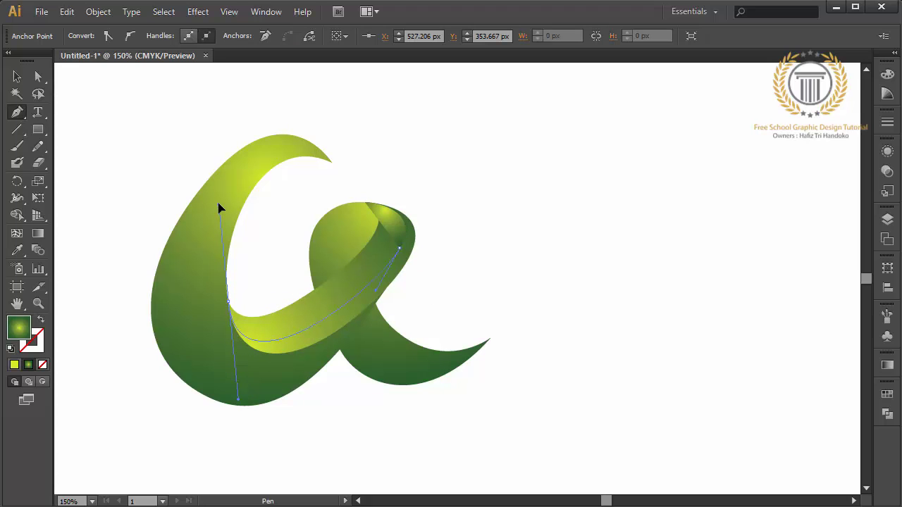
drag(220, 208, 219, 208)
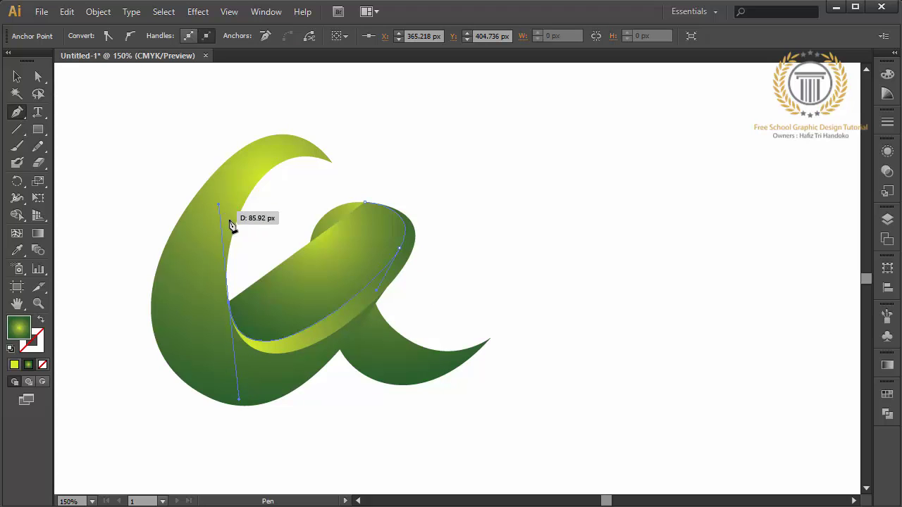
drag(365, 209, 423, 205)
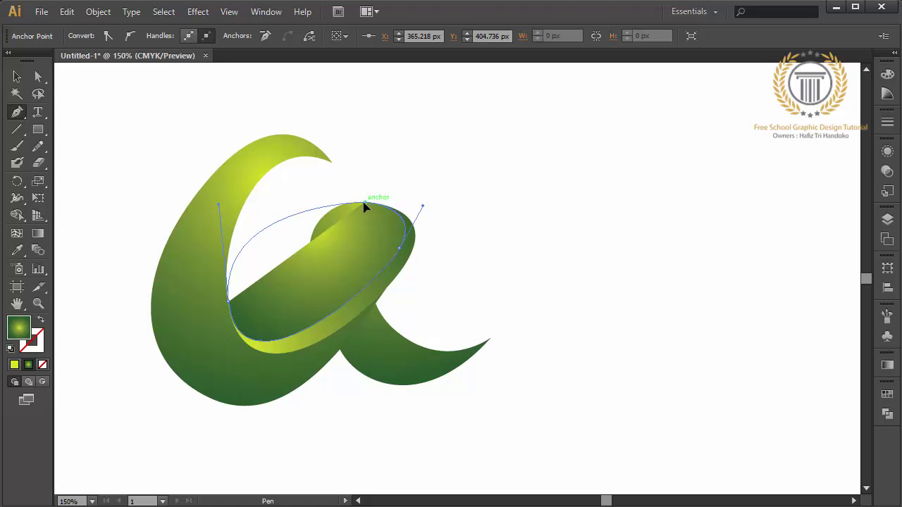
key(v)
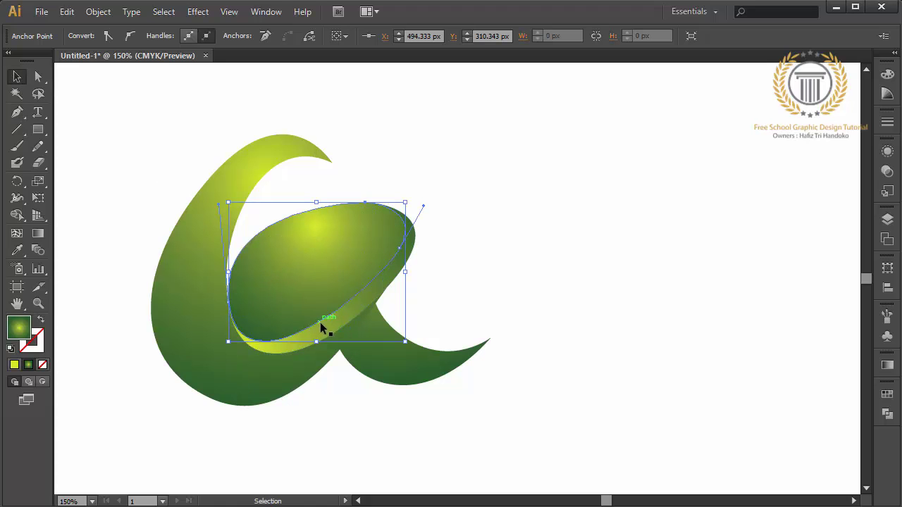
click(326, 326)
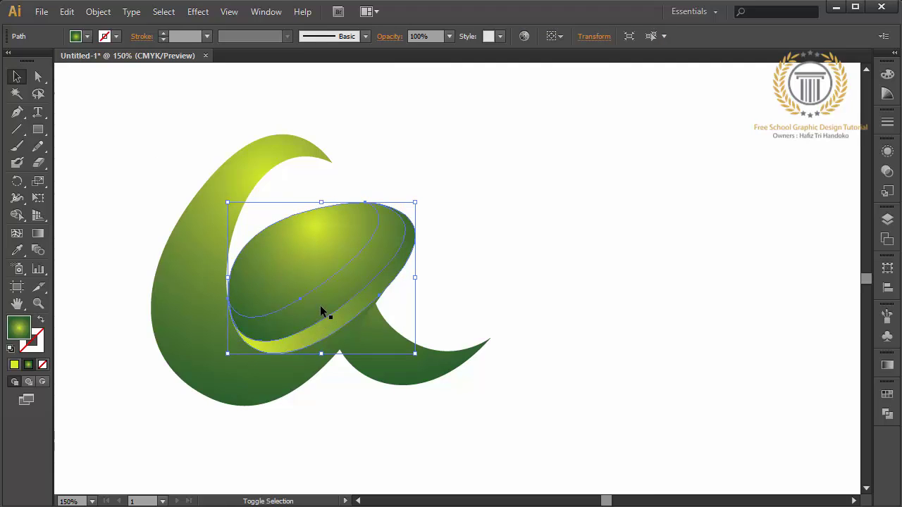
- Intersect the oval with the shape beneath it to form the letter's inner bowl
click(888, 414)
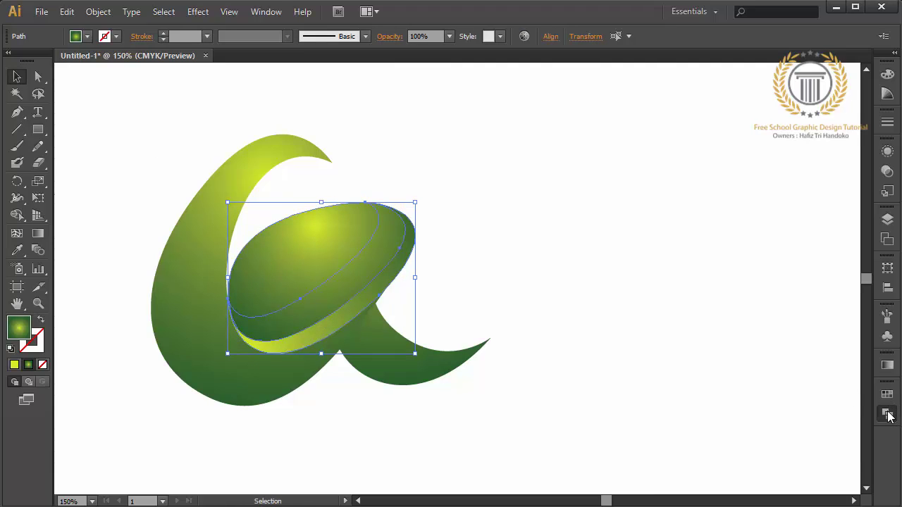
click(777, 416)
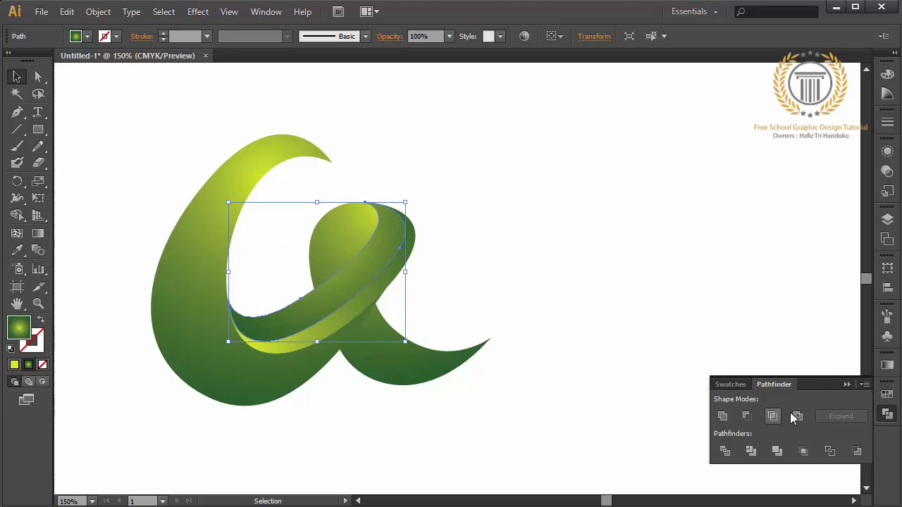
click(849, 384)
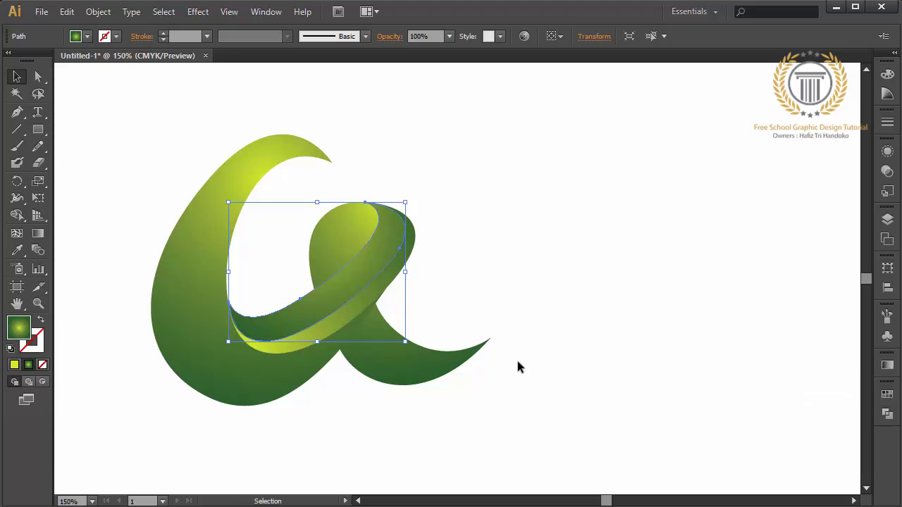
- Run the bowl's gradient vertically from bottom to top, then deselect
click(38, 233)
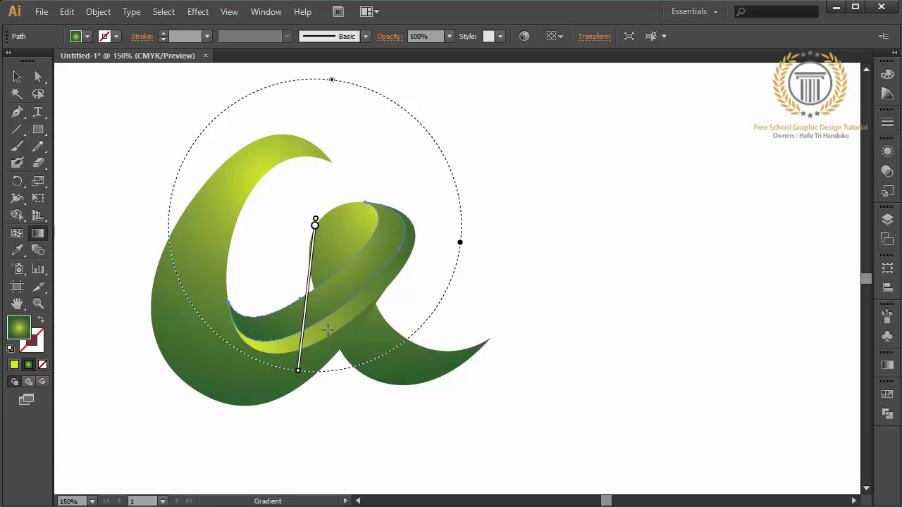
drag(325, 336, 316, 162)
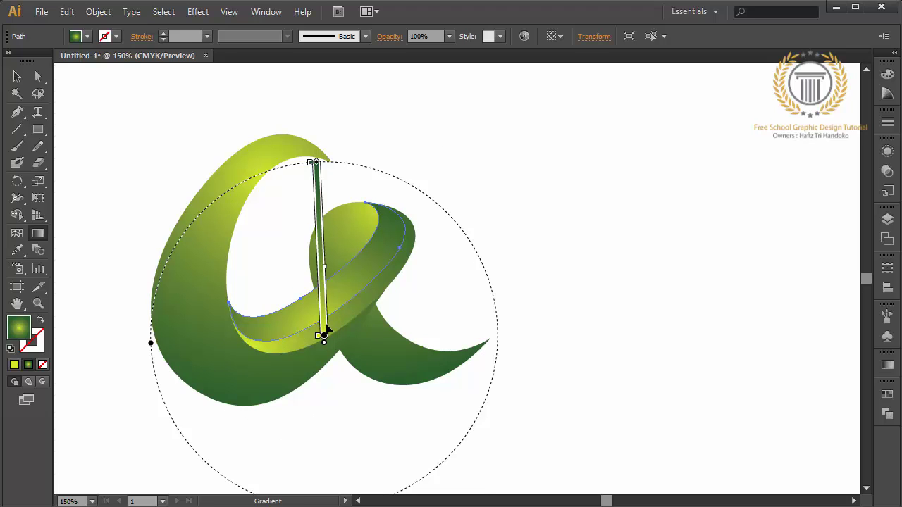
drag(310, 334, 308, 121)
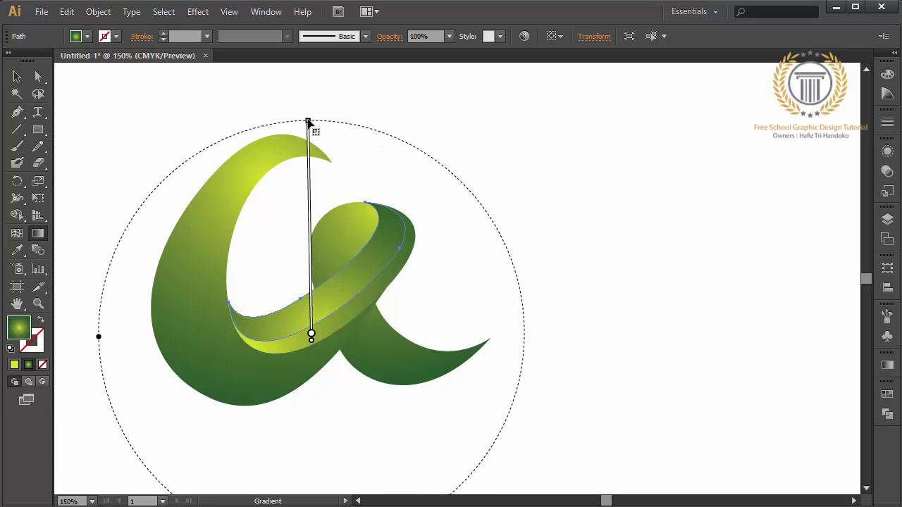
key(v)
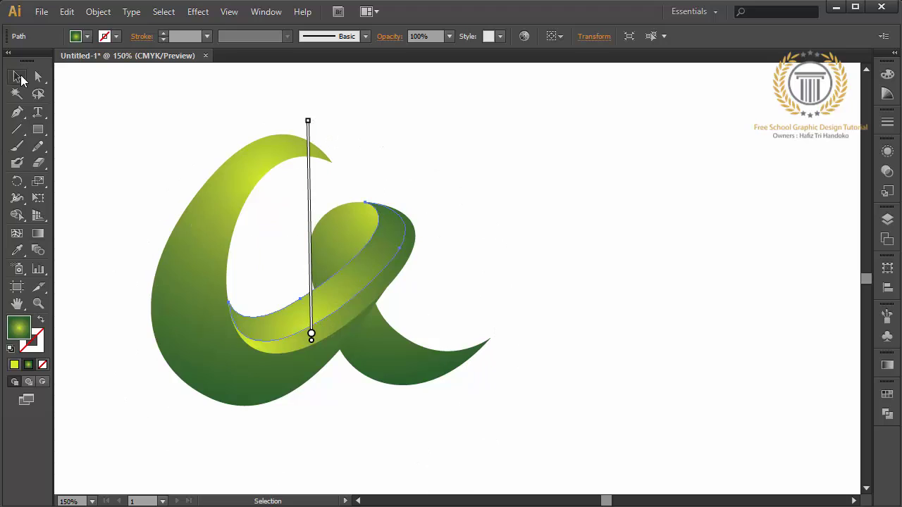
click(166, 127)
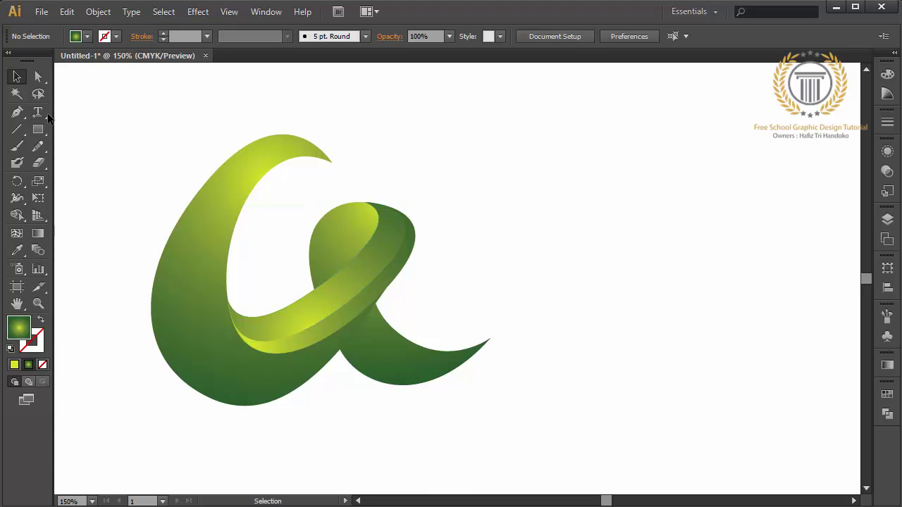
- Start a Pen path at the top curl tip, curving down the left stroke's inner edge to the bottom
click(17, 113)
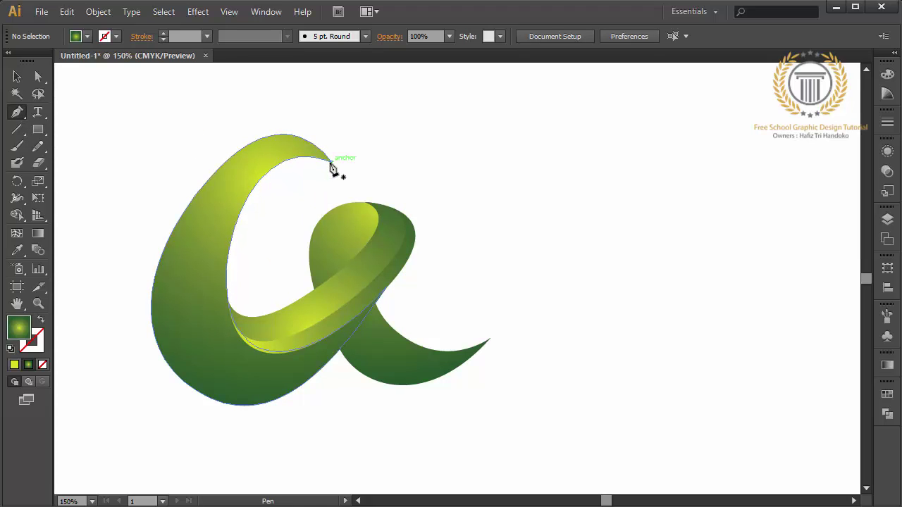
click(331, 162)
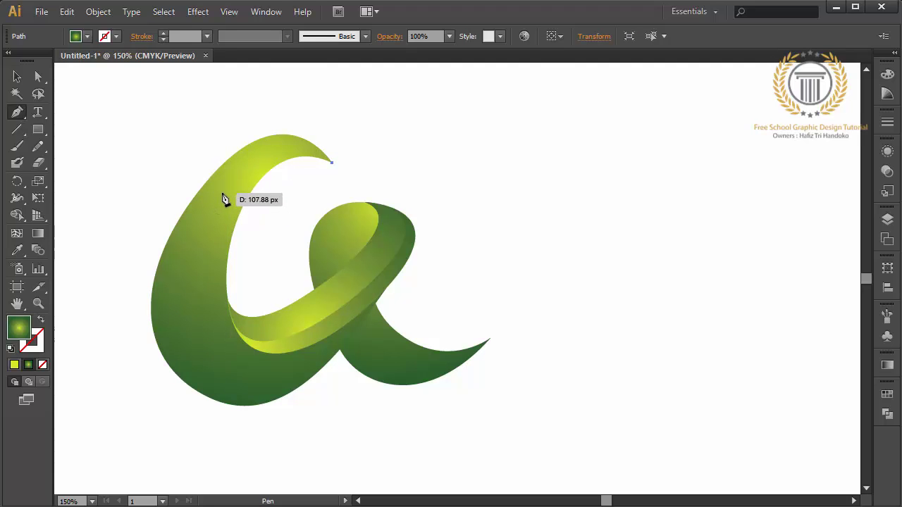
drag(221, 192, 156, 274)
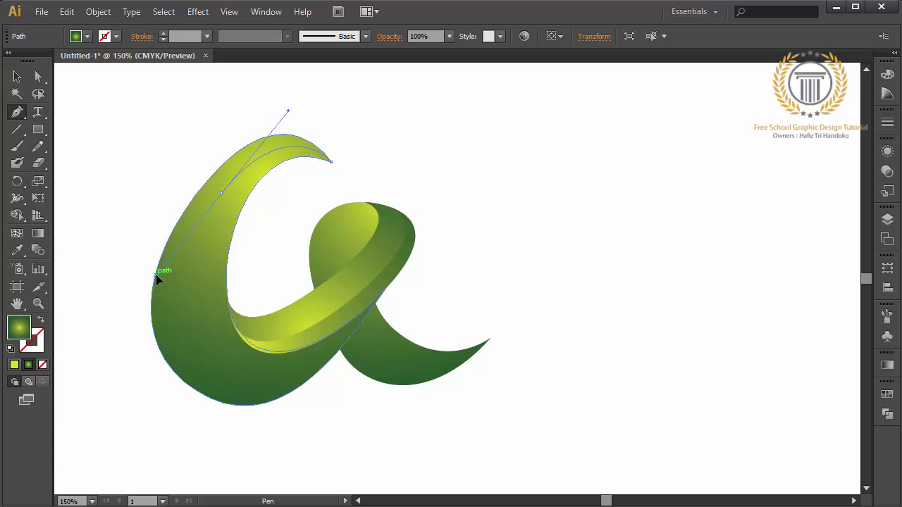
drag(166, 280, 172, 323)
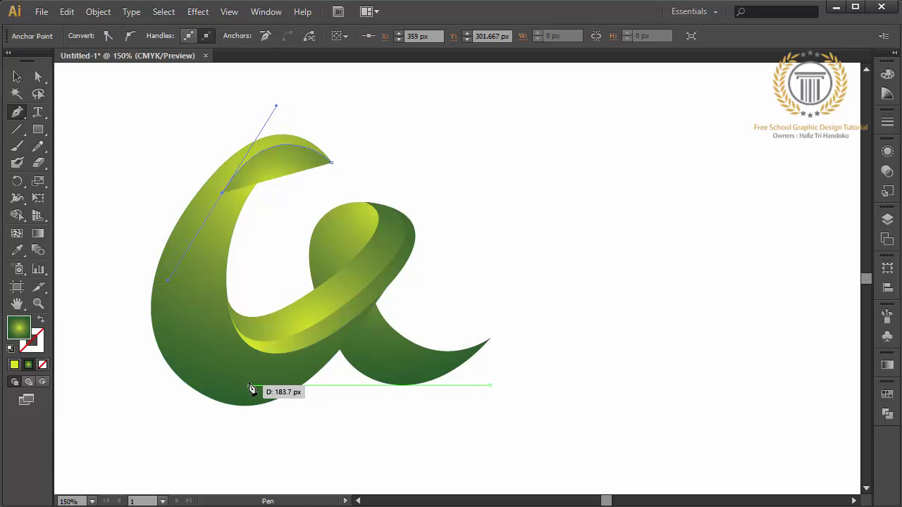
mouse_move(248, 385)
mouse_down()
mouse_move(264, 396)
mouse_move(319, 398)
mouse_up()
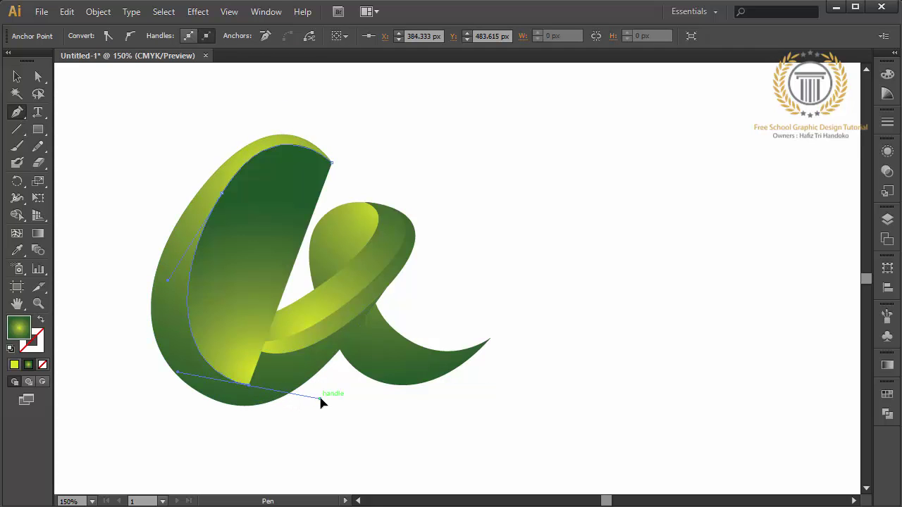
click(326, 366)
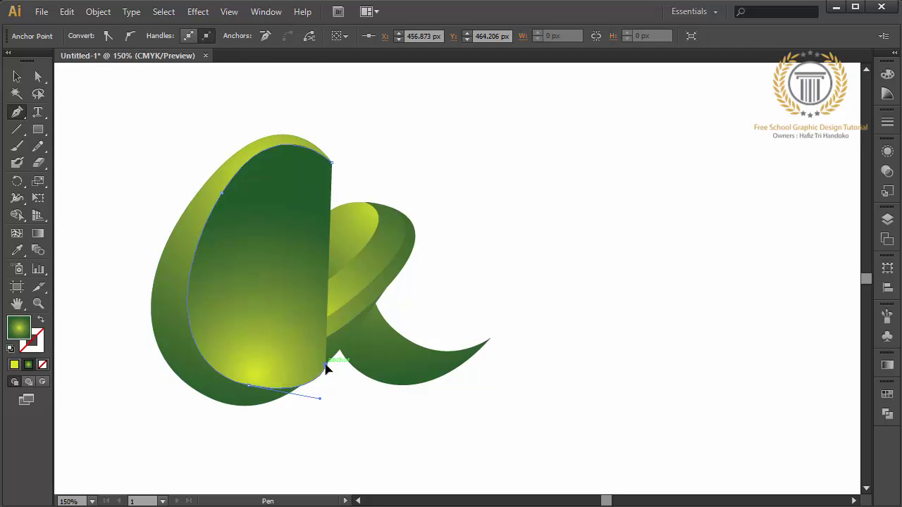
key(ctrl+z)
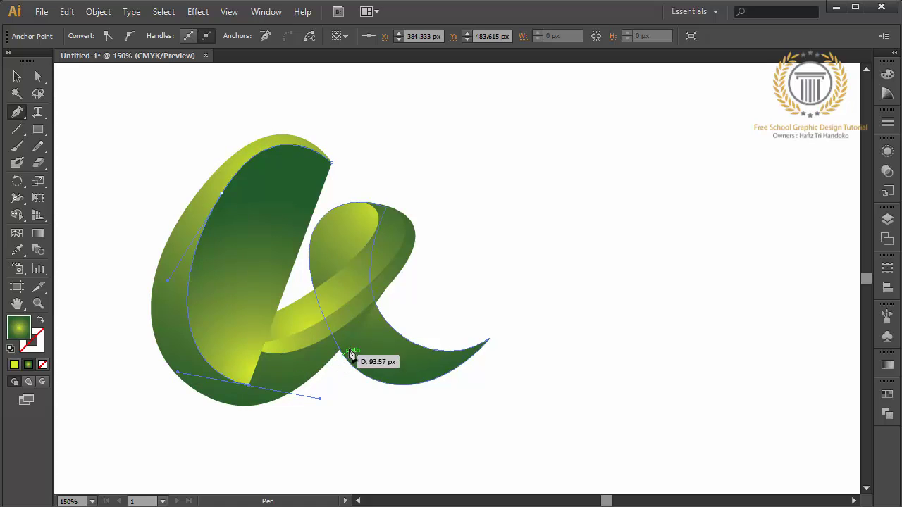
- Add corner points at the lower right, a sharp bottom tip, the left and the top to close the angular shape
click(357, 342)
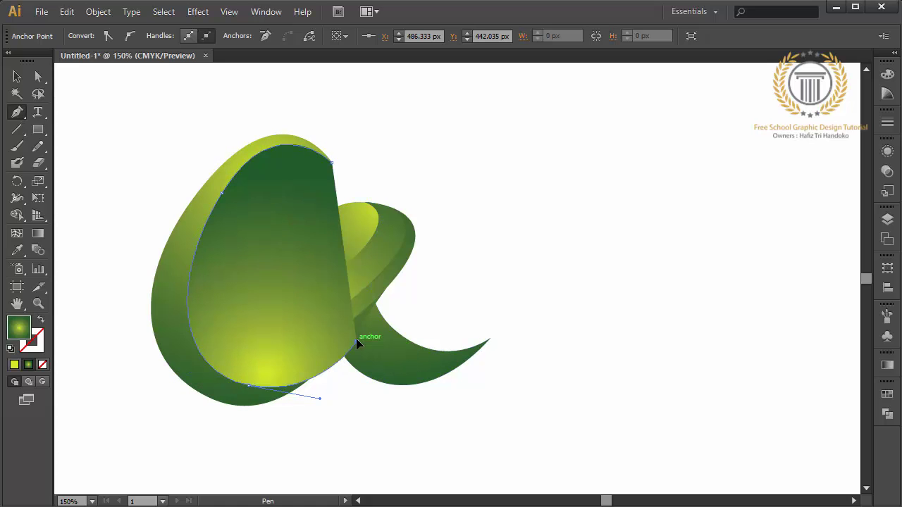
click(272, 451)
click(121, 396)
click(134, 195)
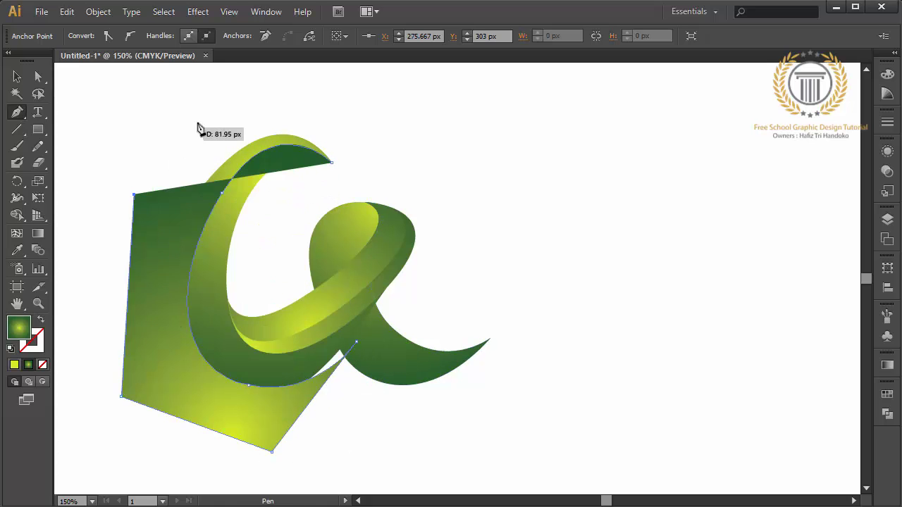
click(274, 90)
click(387, 111)
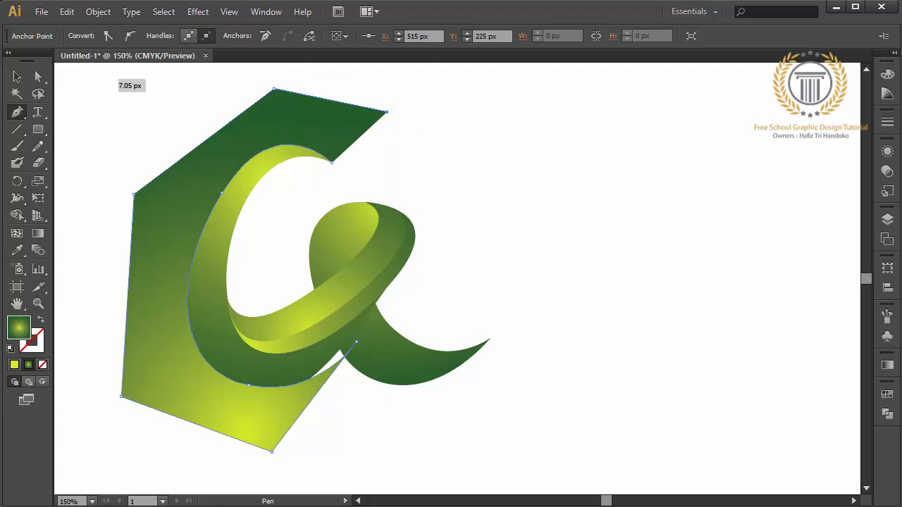
click(17, 78)
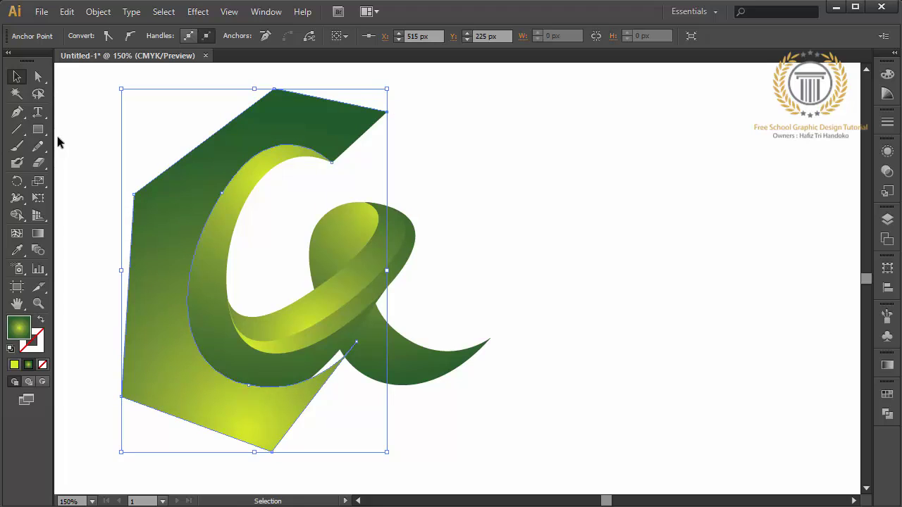
- Intersect the C-shaped left stroke with the angular shape to form an inner band
click(212, 252)
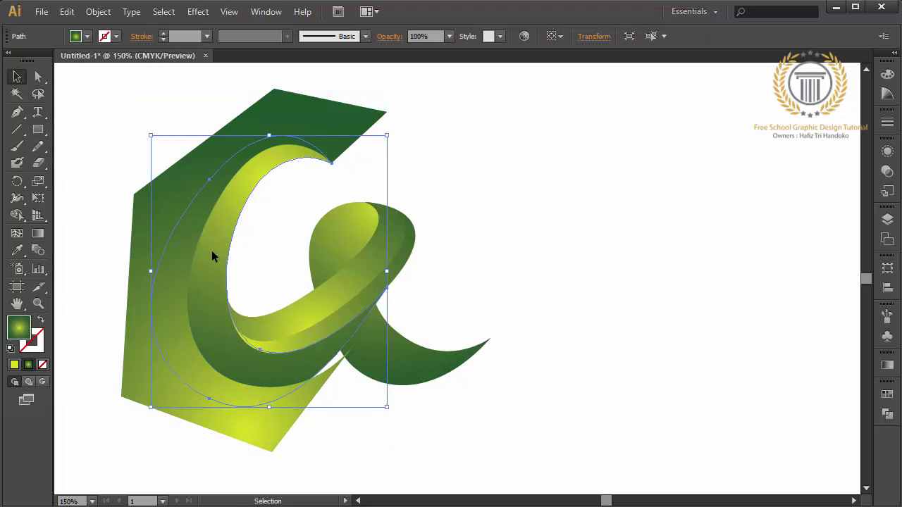
shift+click(169, 283)
click(885, 415)
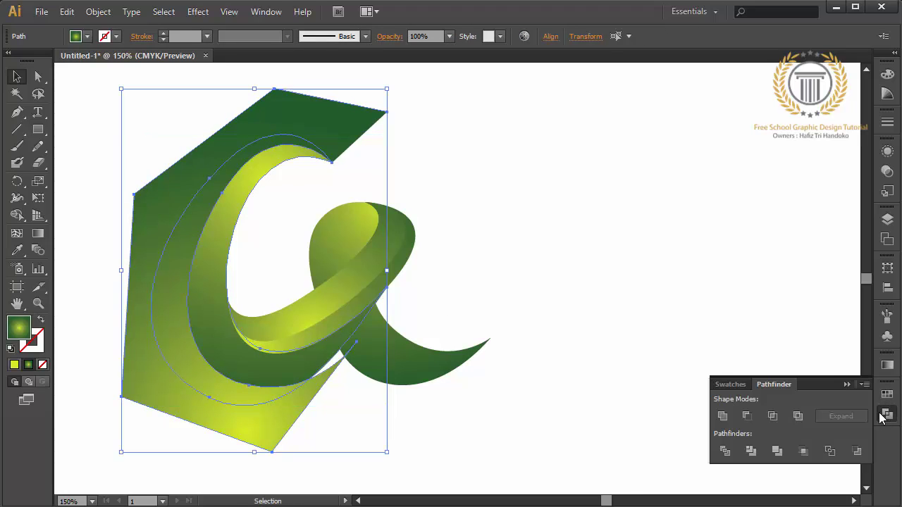
click(771, 419)
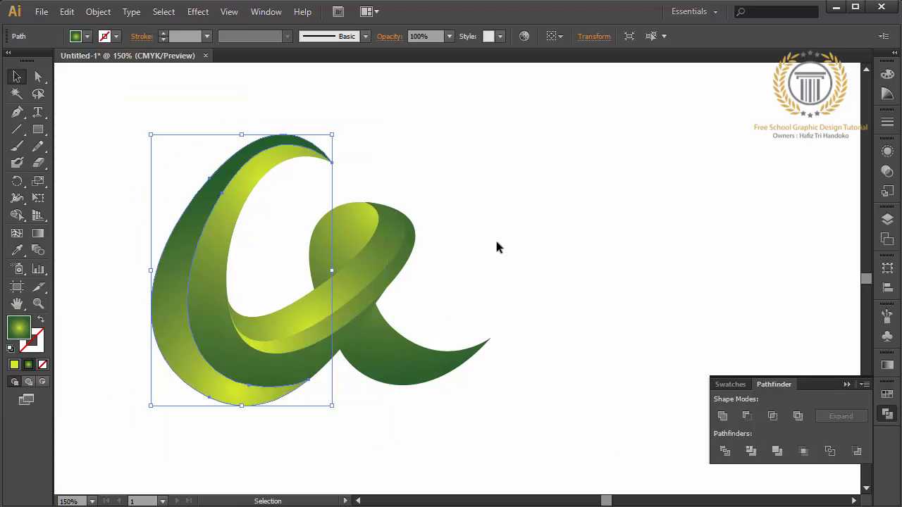
- Angle the band's gradient diagonally up to the right, then deselect
click(38, 233)
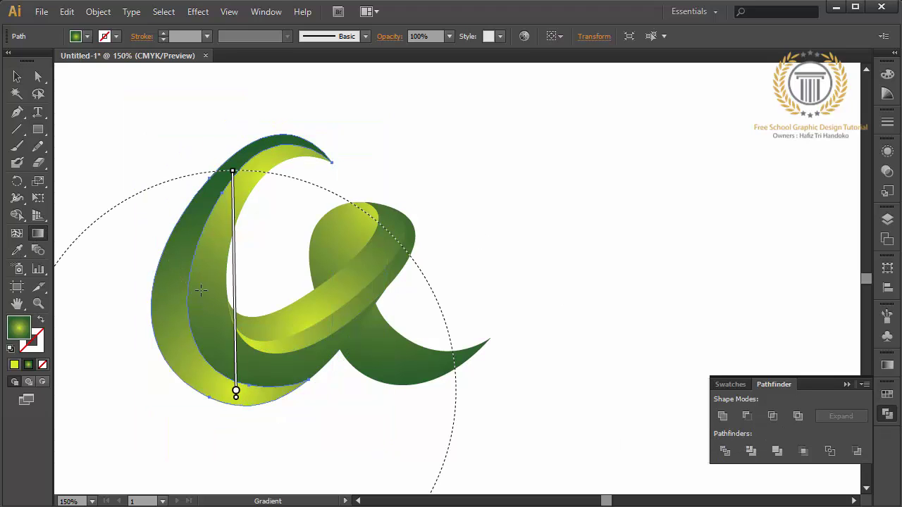
drag(200, 289, 311, 224)
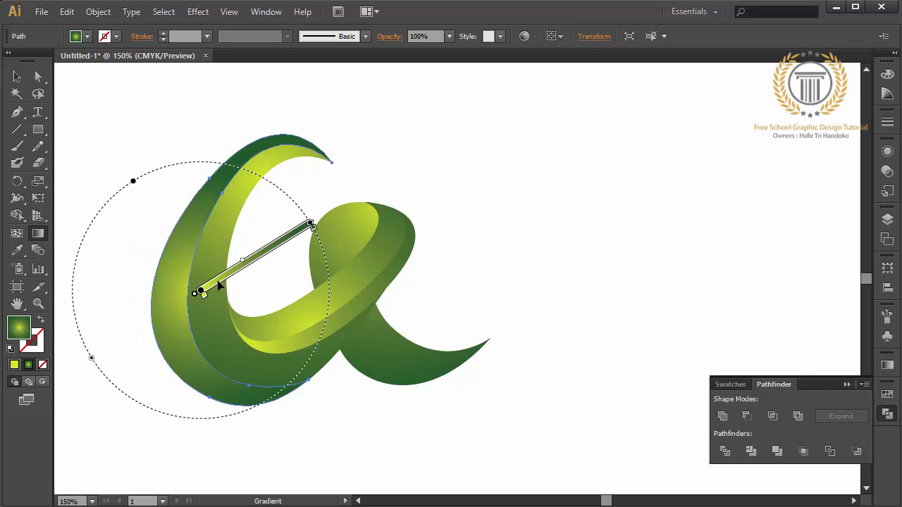
mouse_move(193, 286)
mouse_down()
mouse_move(348, 192)
mouse_move(331, 202)
mouse_up()
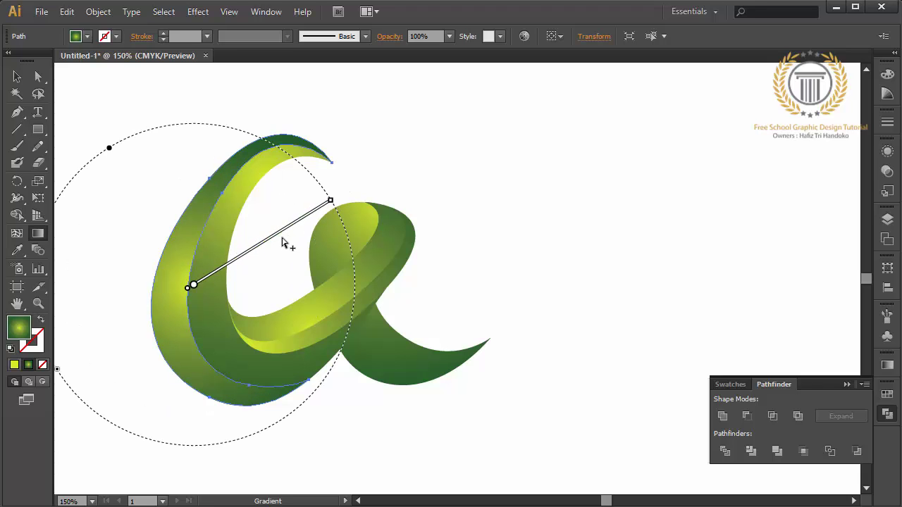
drag(282, 232, 285, 233)
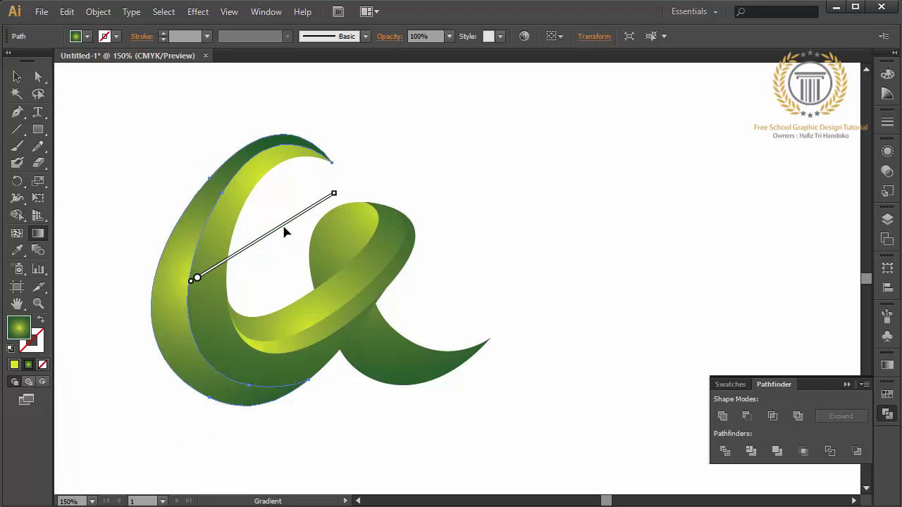
click(17, 76)
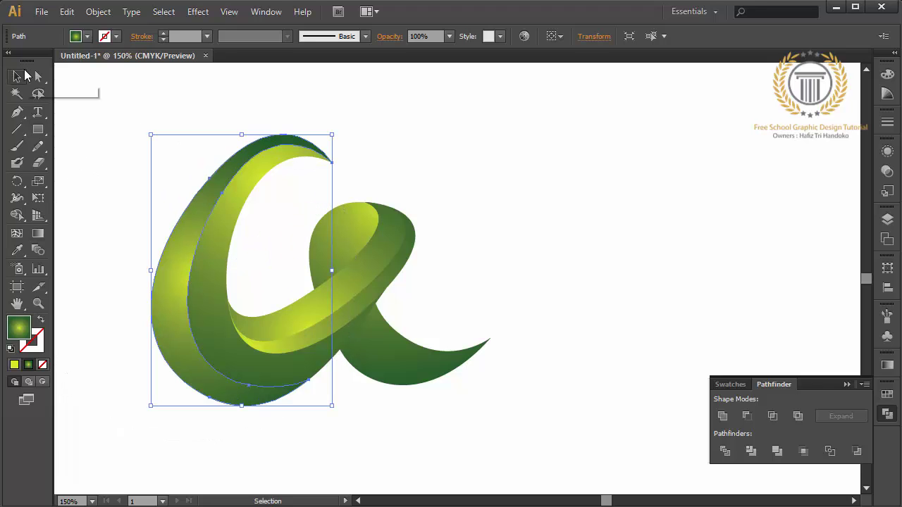
click(100, 138)
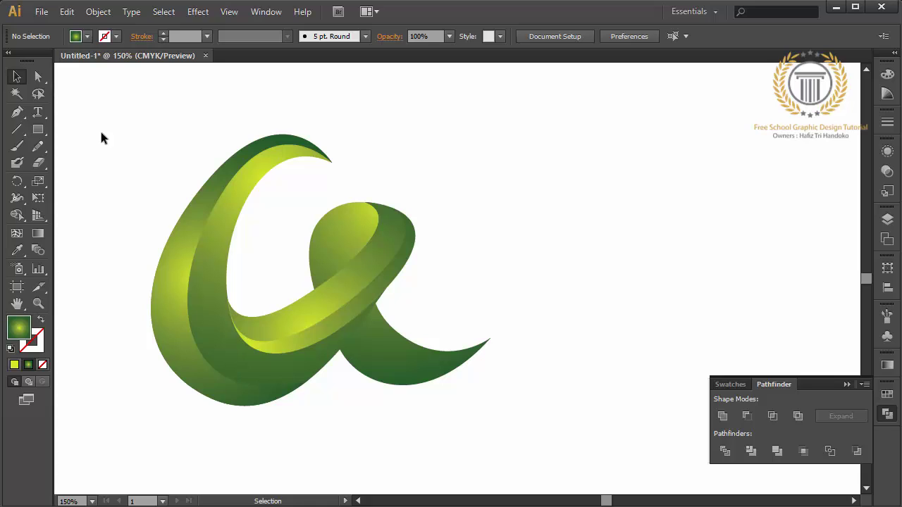
- Pen-draw a curved path from the top of the right loop down to the tail tip
click(17, 113)
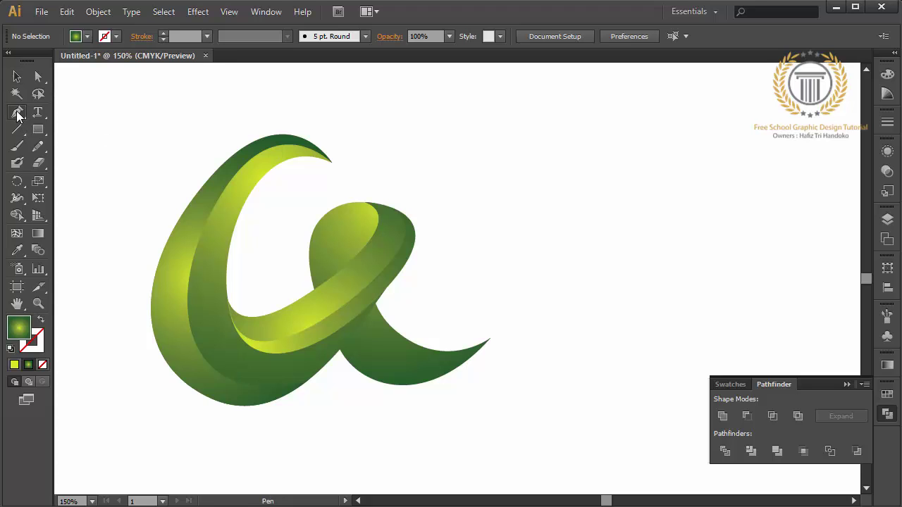
click(375, 239)
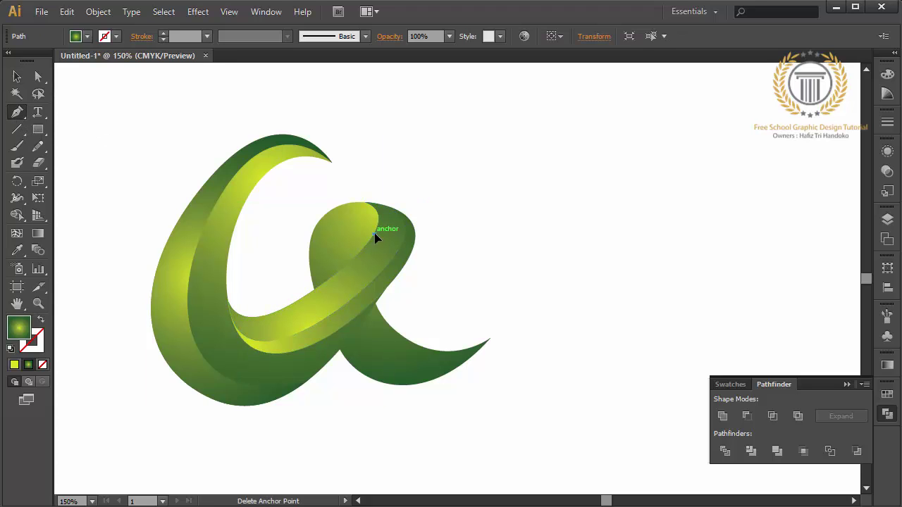
drag(326, 261, 330, 285)
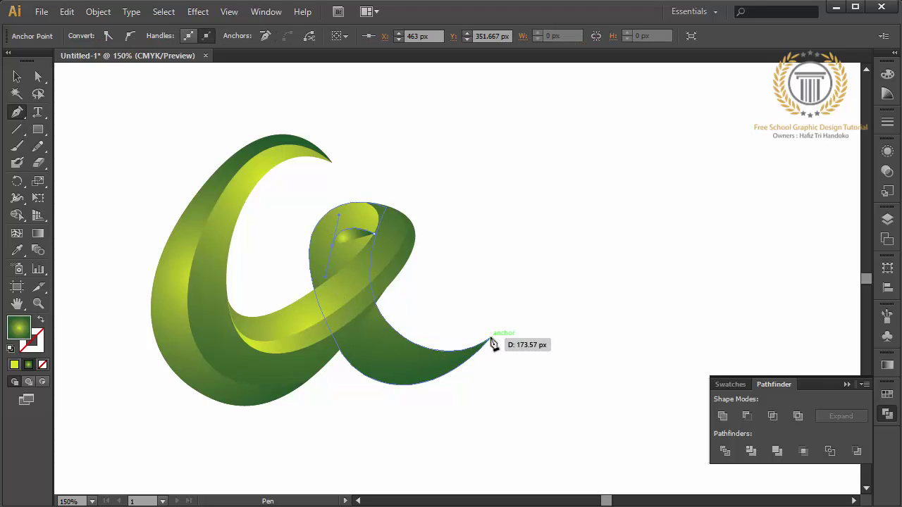
drag(490, 340, 599, 245)
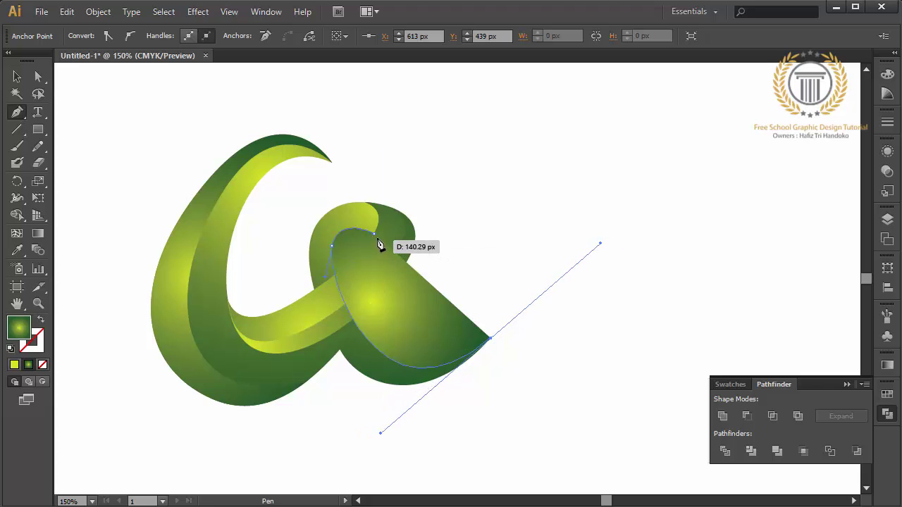
click(17, 76)
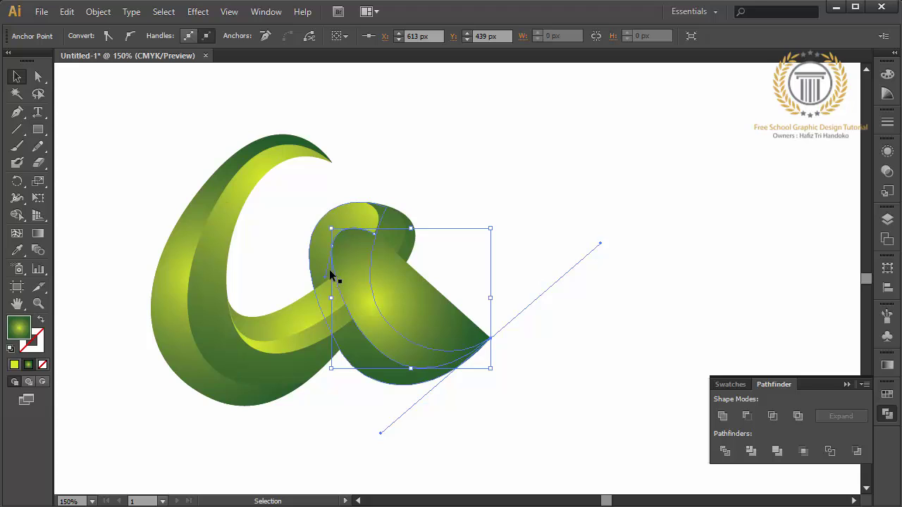
- Trim the new shape into a thin ribbon along the tail and send it behind the crossbar
click(327, 246)
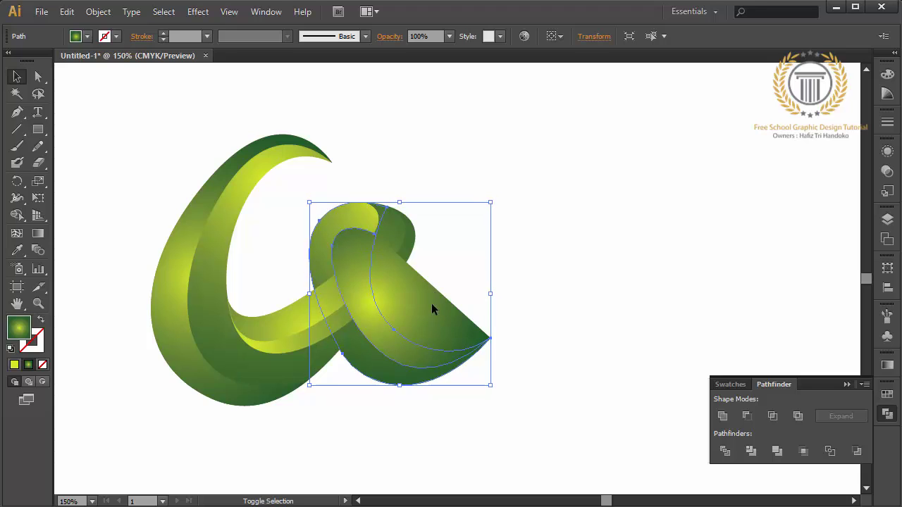
shift+click(432, 305)
click(773, 417)
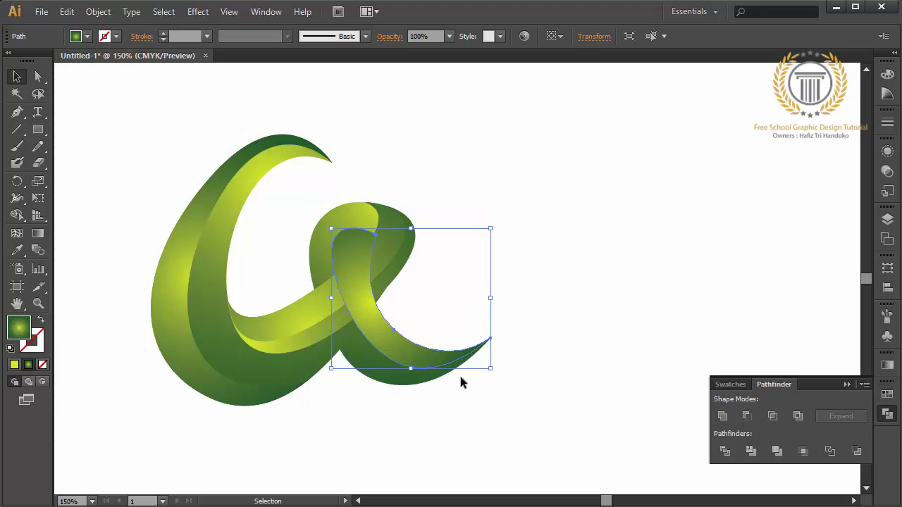
shift+click(377, 373)
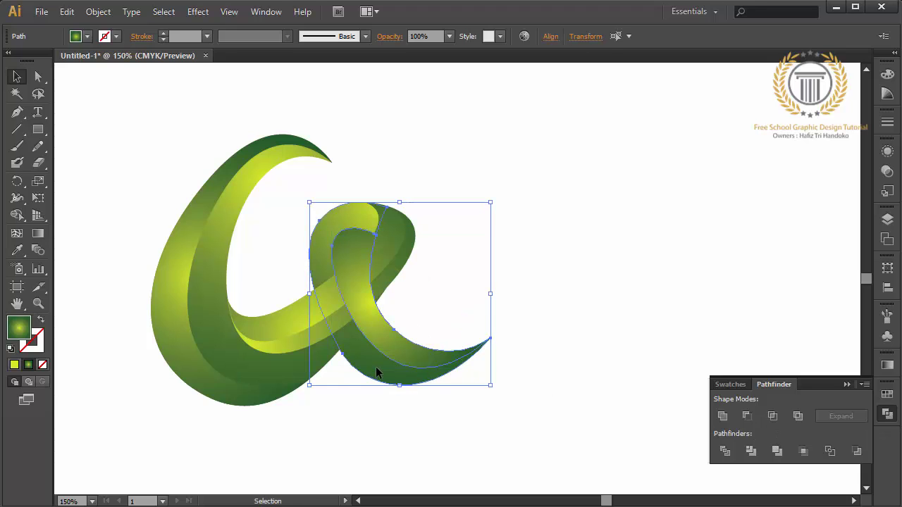
key(ctrl+shift+bracketright)
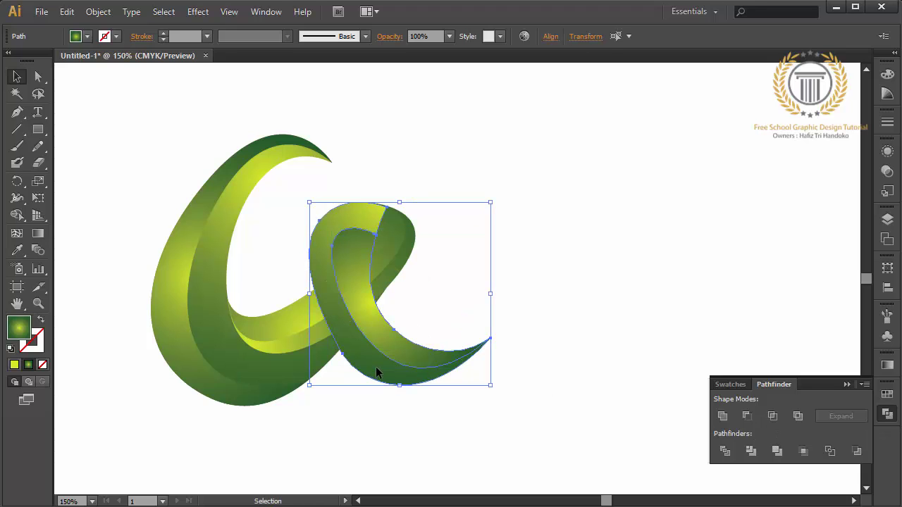
key(ctrl+shift+bracketleft)
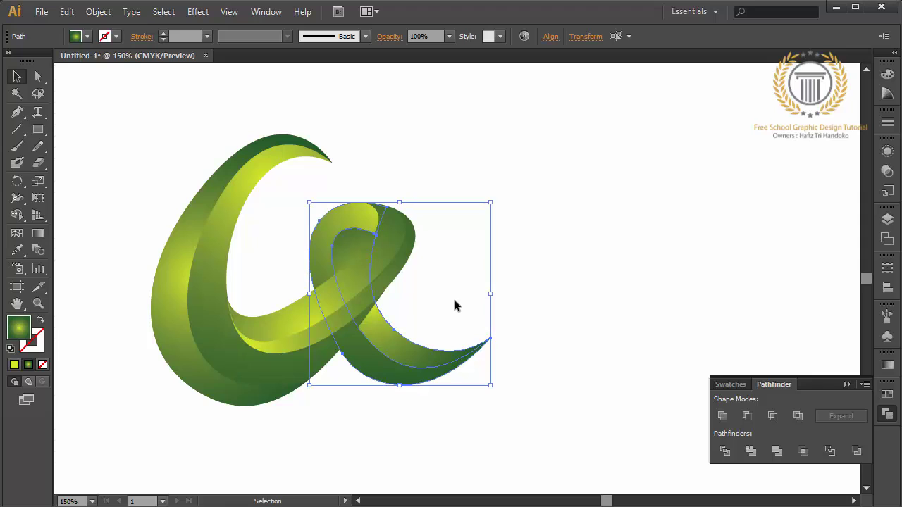
click(451, 310)
- Angle the lower ribbon's radial gradient diagonally upward and shorten it, then deselect
click(392, 352)
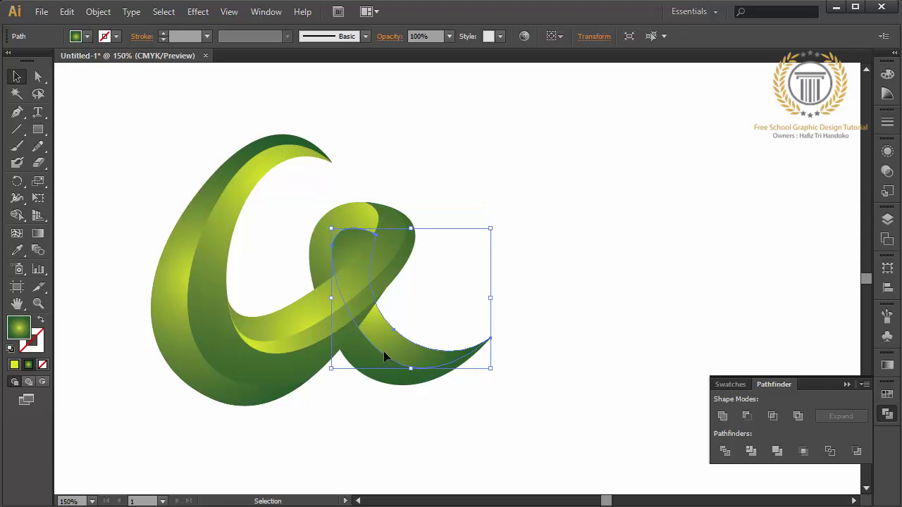
click(40, 235)
mouse_move(386, 353)
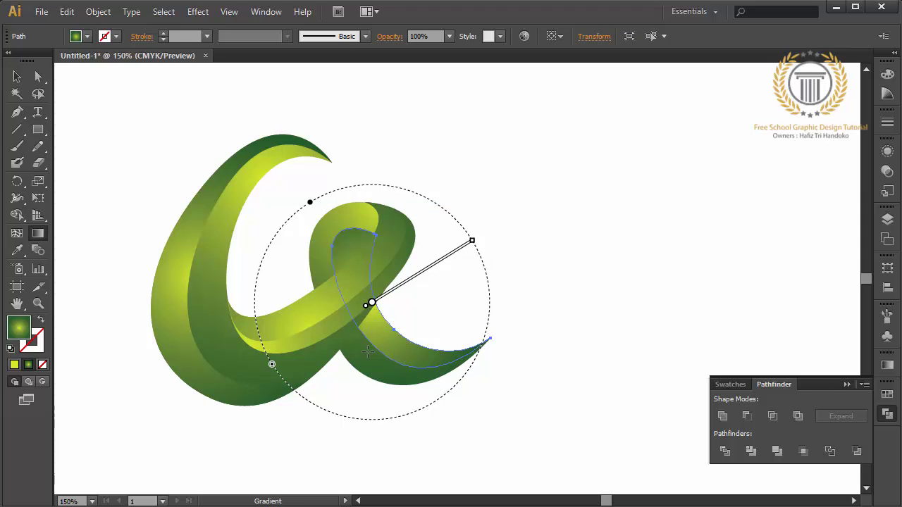
drag(368, 352, 408, 216)
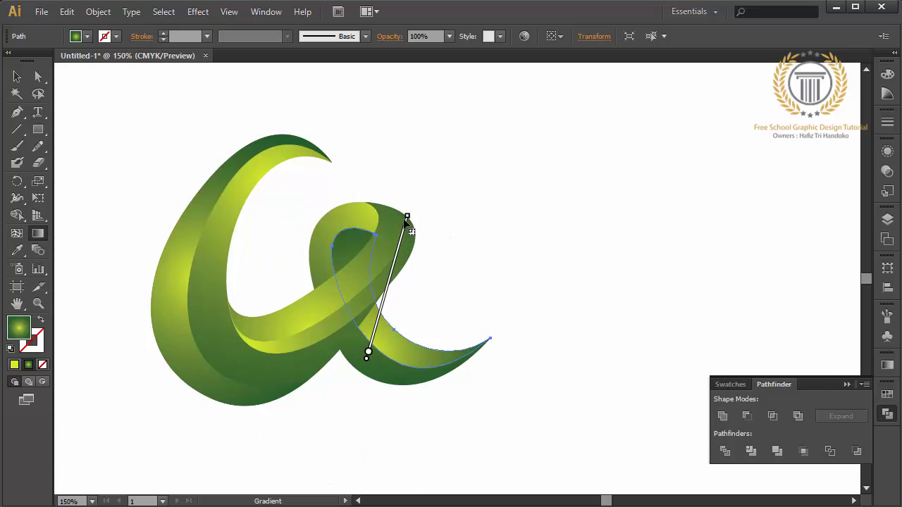
drag(361, 342, 470, 170)
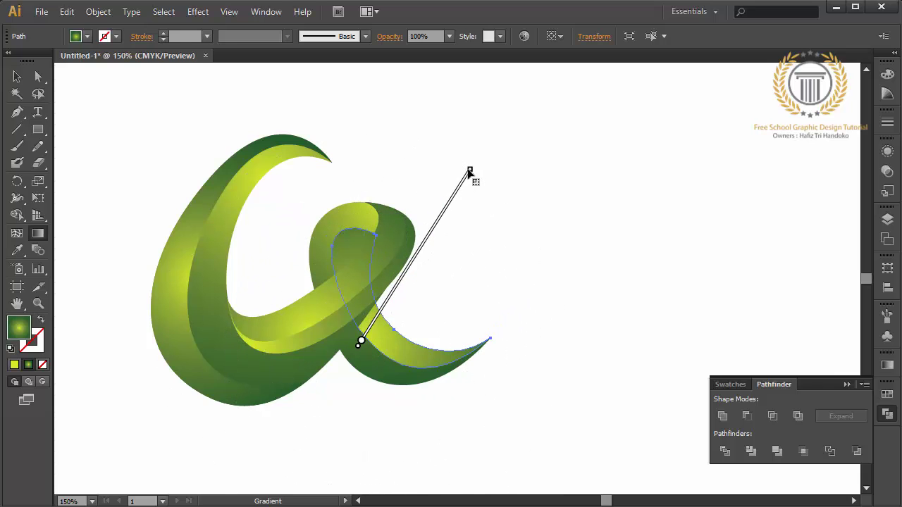
click(17, 76)
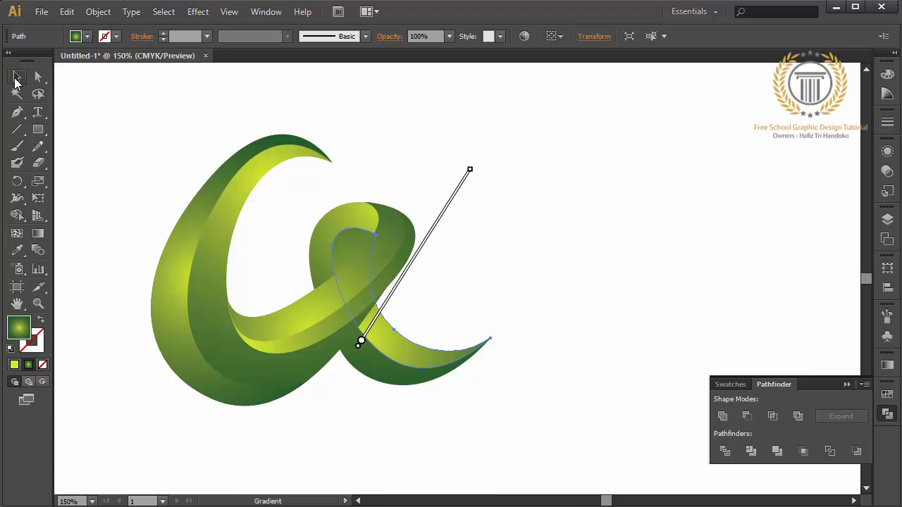
click(98, 120)
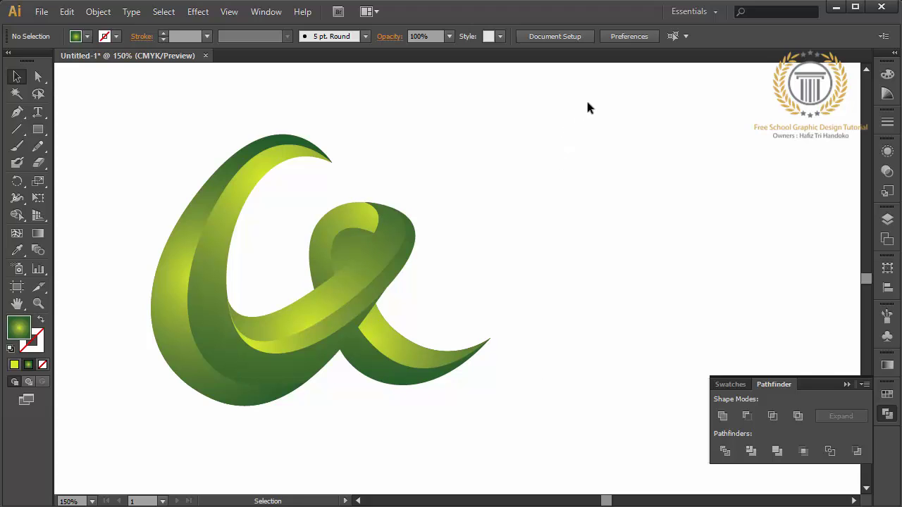
- Marquee-select the whole logo and move it left and down toward the artboard centre
drag(587, 104, 124, 435)
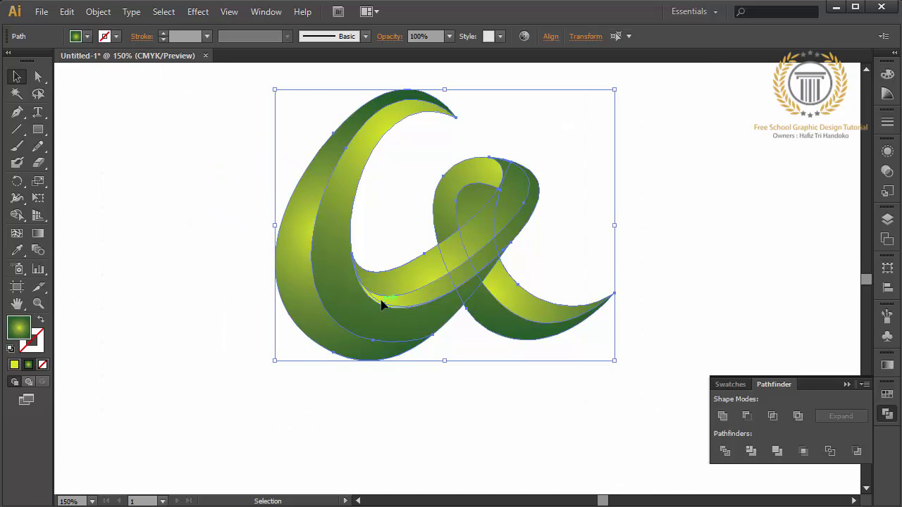
drag(381, 305, 353, 328)
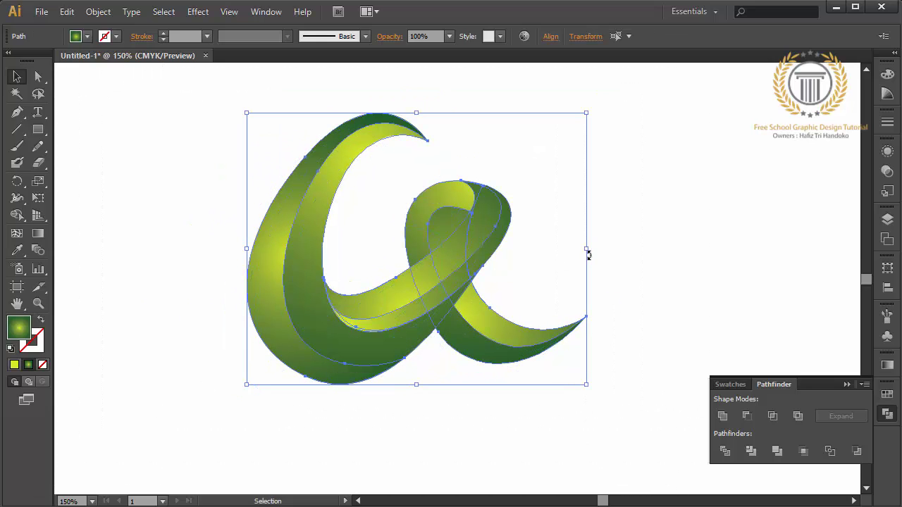
click(621, 275)
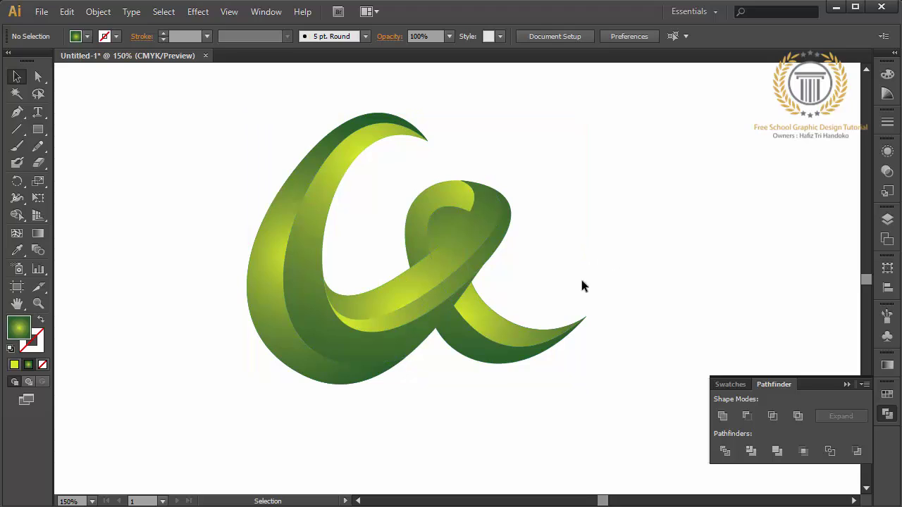
drag(563, 281, 568, 279)
- Apply the orange-red gradient swatch to the left curved piece, its outer edge and the crossing ribbon
click(309, 243)
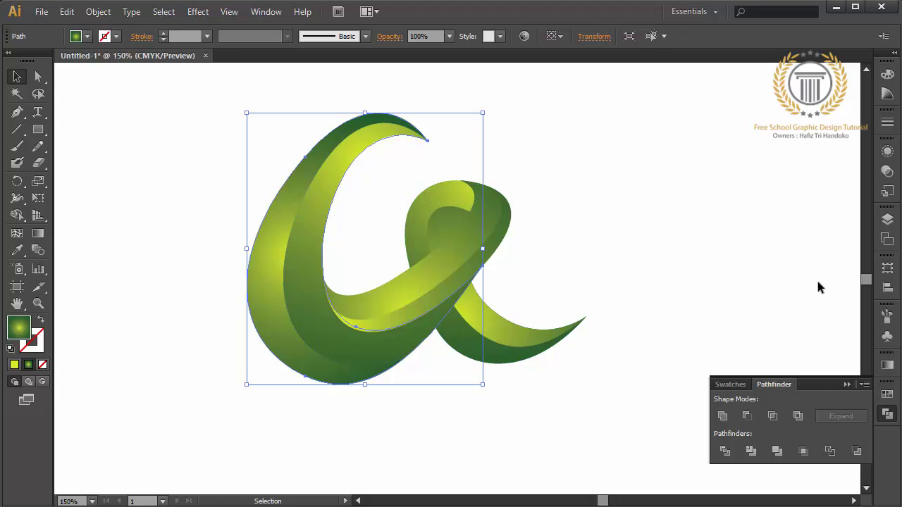
click(887, 395)
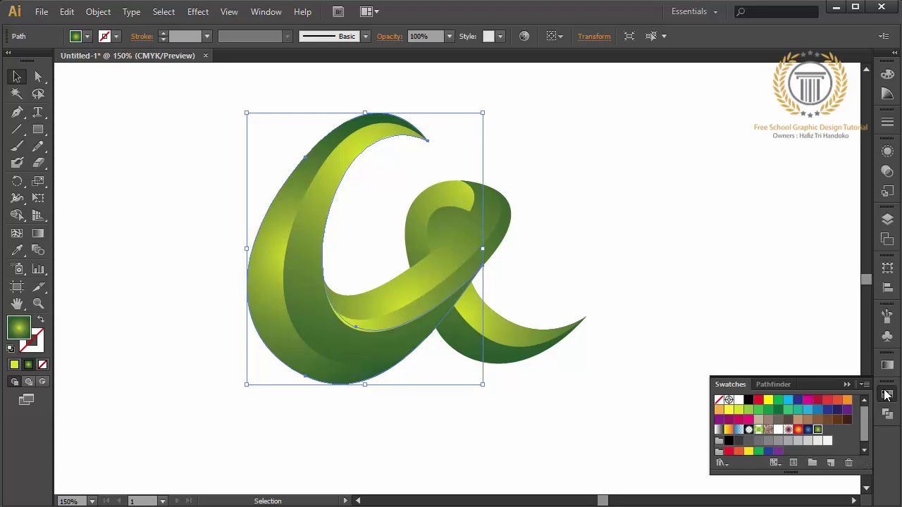
click(798, 430)
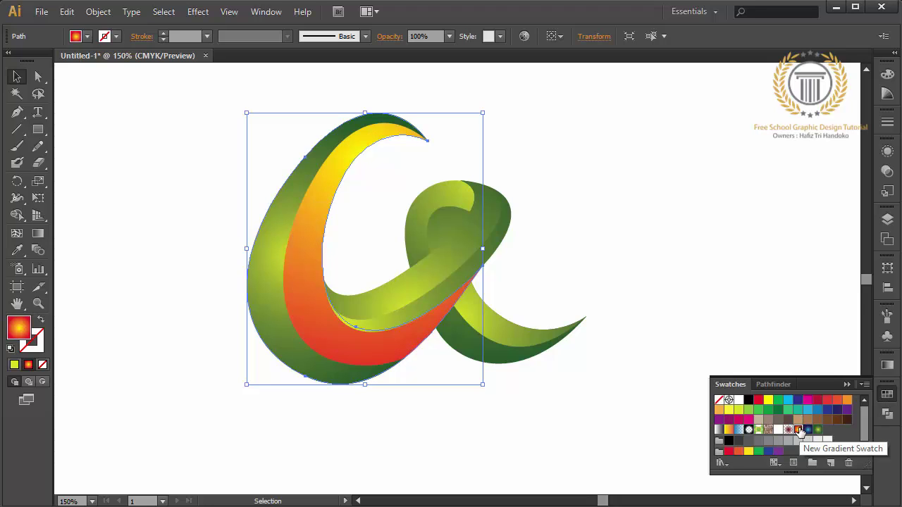
click(354, 383)
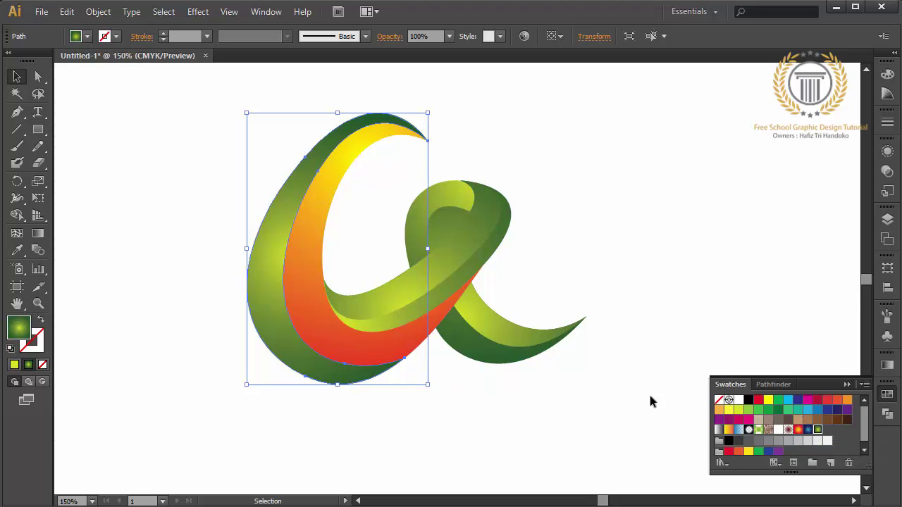
click(798, 429)
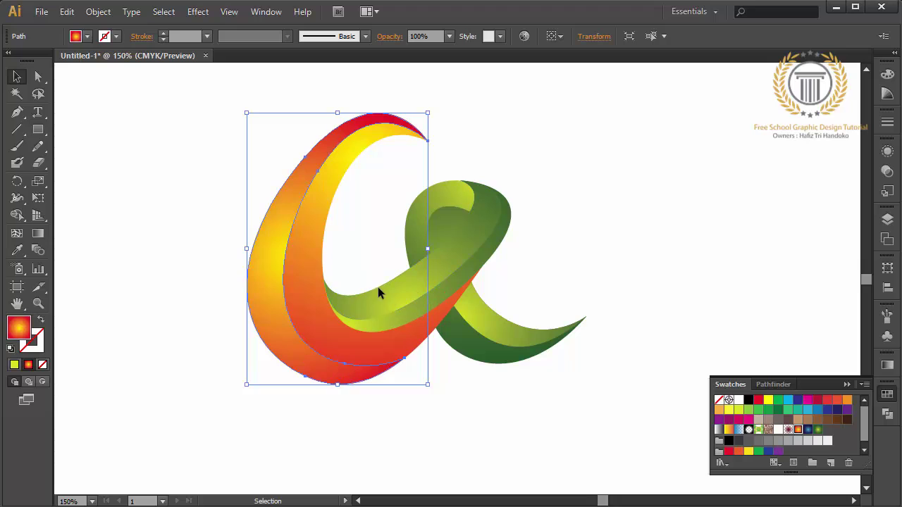
drag(366, 269, 398, 309)
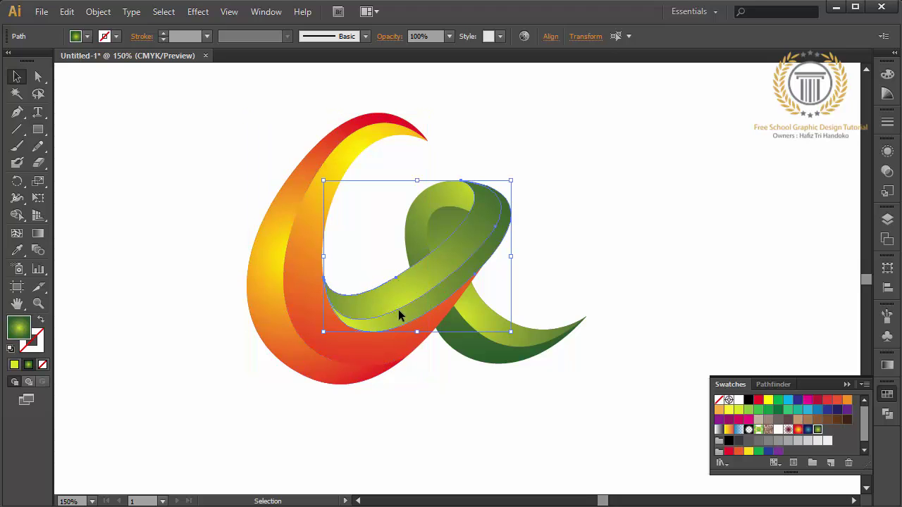
click(799, 430)
click(610, 298)
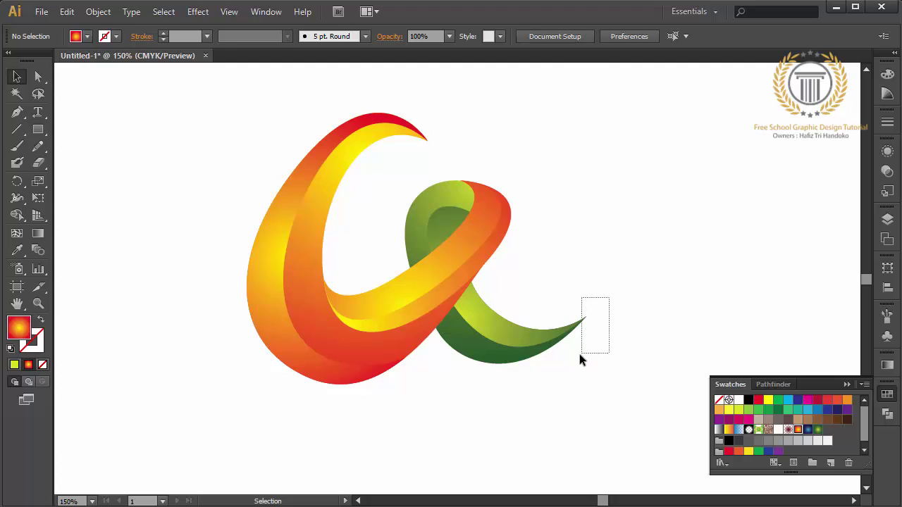
- Try the green gradient swatch on the middle ribbon
drag(582, 352, 581, 360)
click(477, 388)
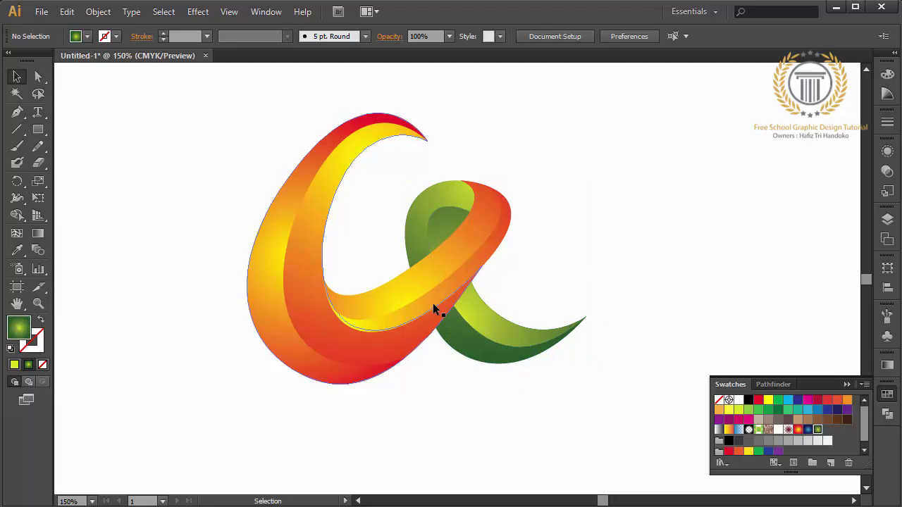
click(425, 278)
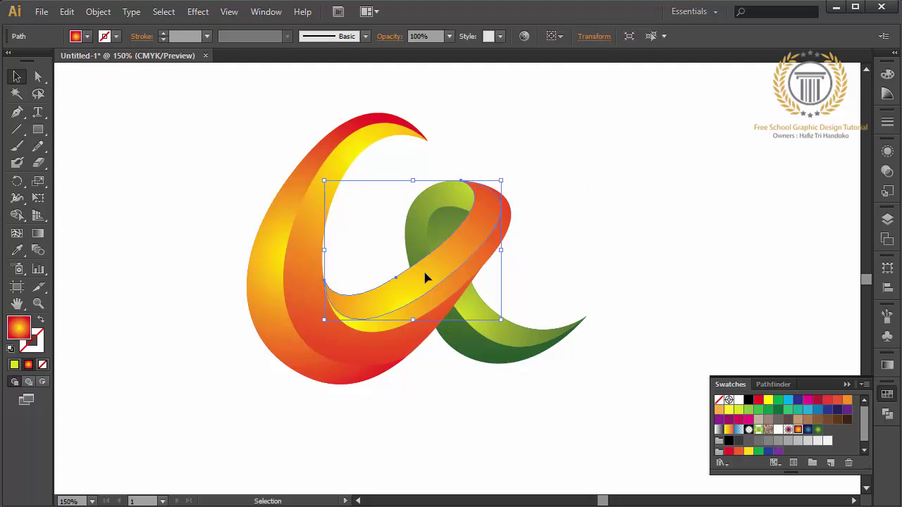
click(819, 430)
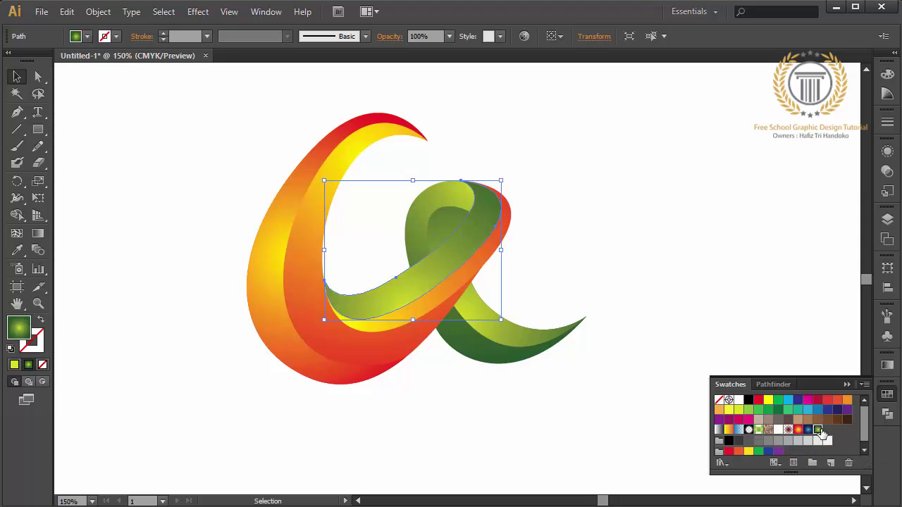
click(484, 403)
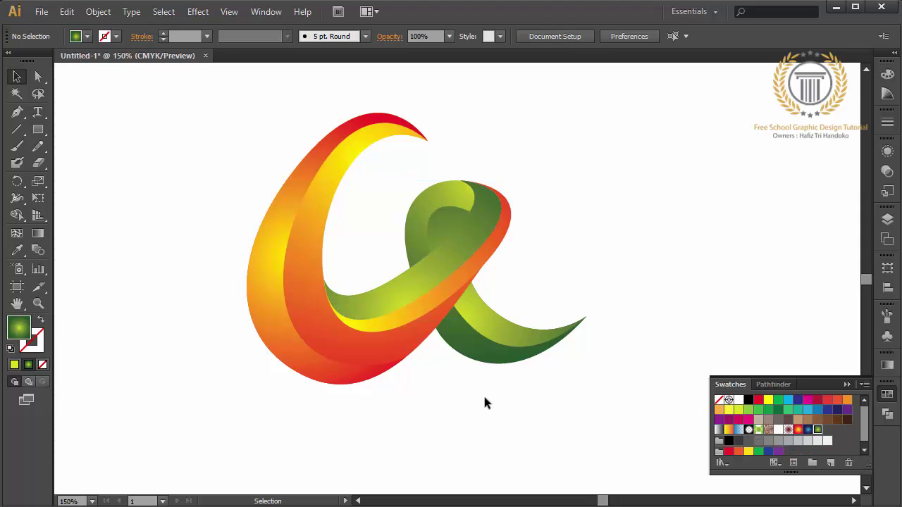
click(425, 303)
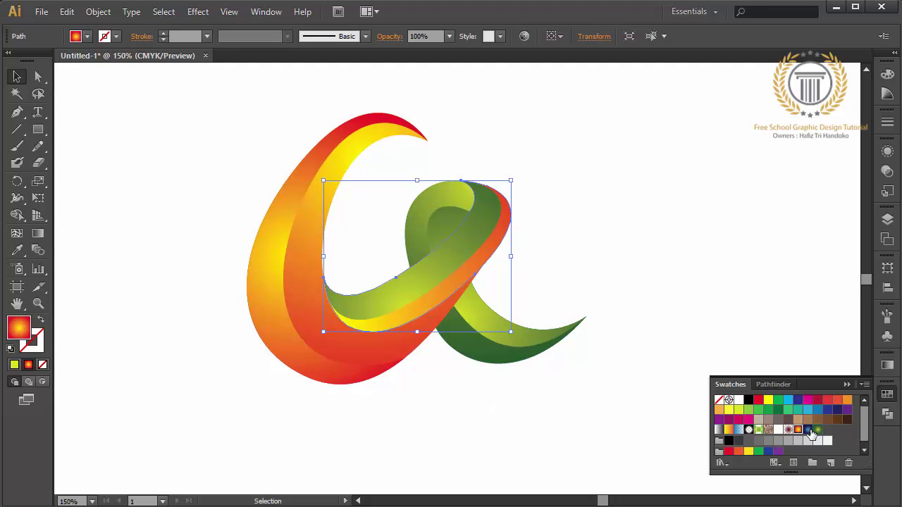
click(818, 430)
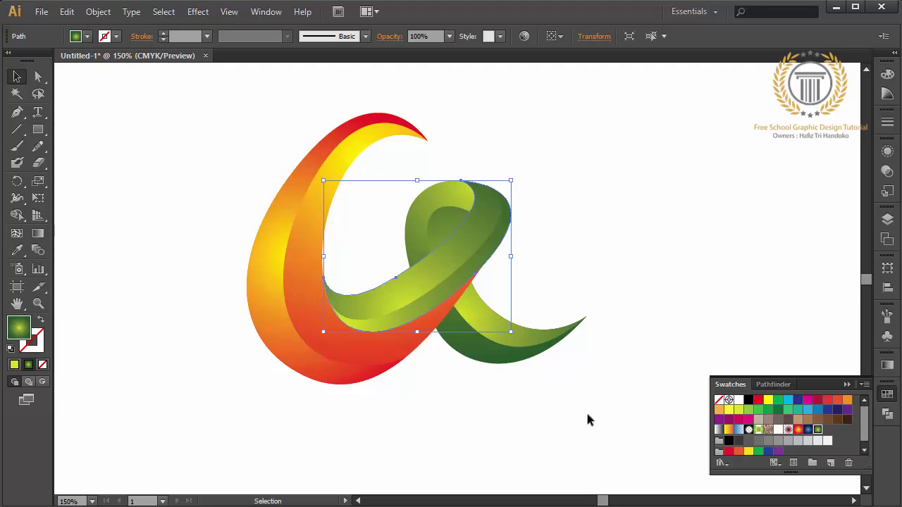
- Test the orange-red gradient on the loop and tail ribbon, then revert it to green
click(588, 415)
click(505, 361)
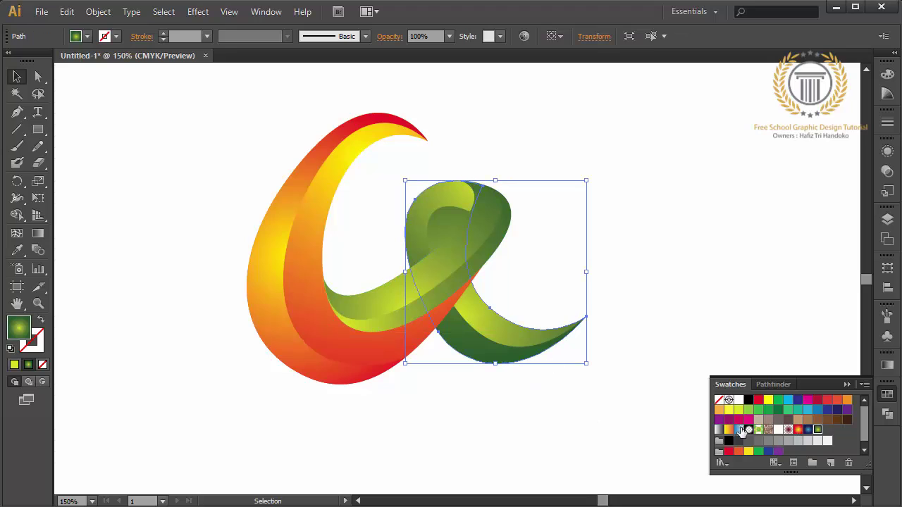
click(798, 430)
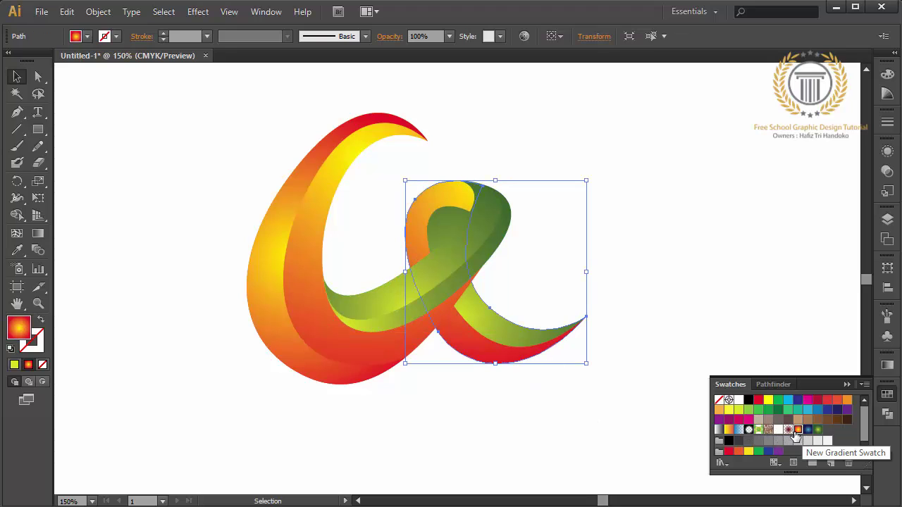
click(595, 422)
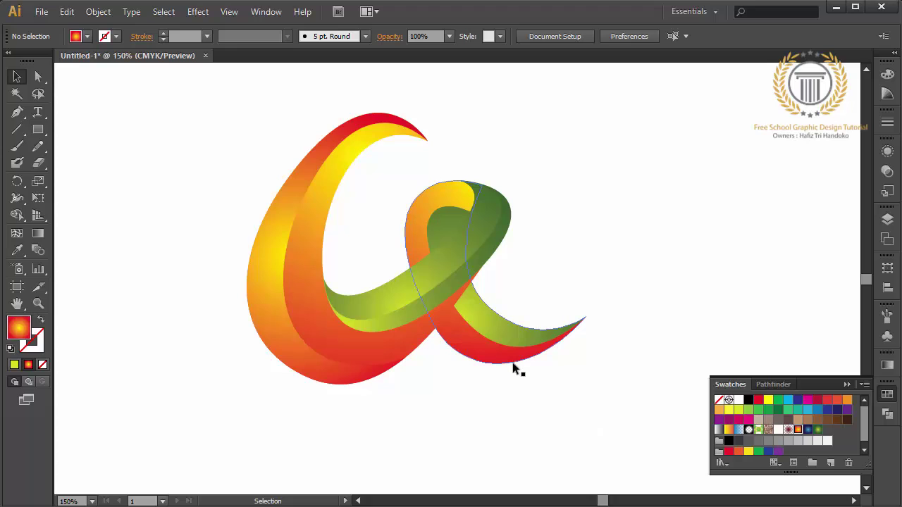
click(562, 328)
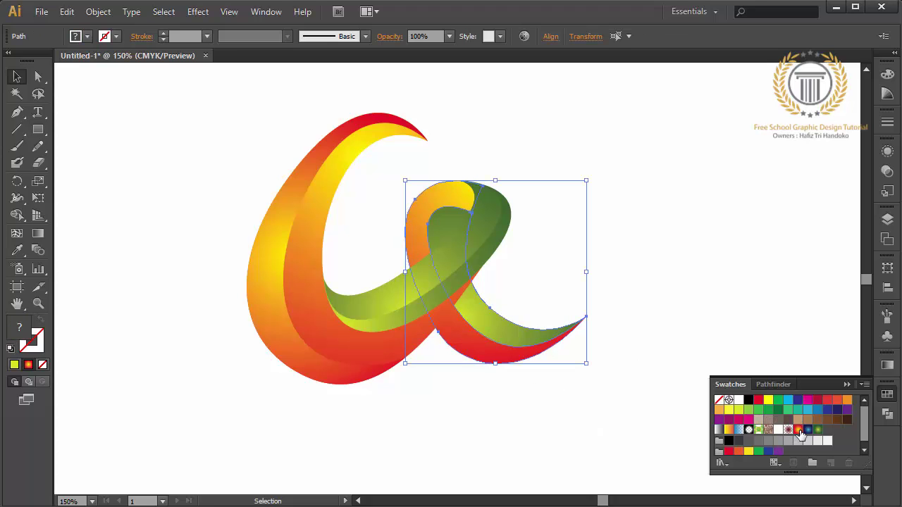
click(799, 430)
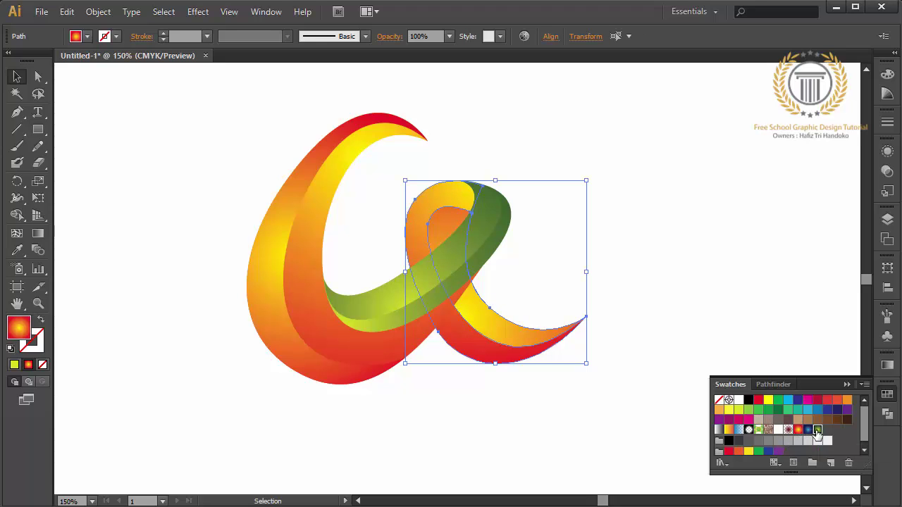
click(818, 430)
click(539, 401)
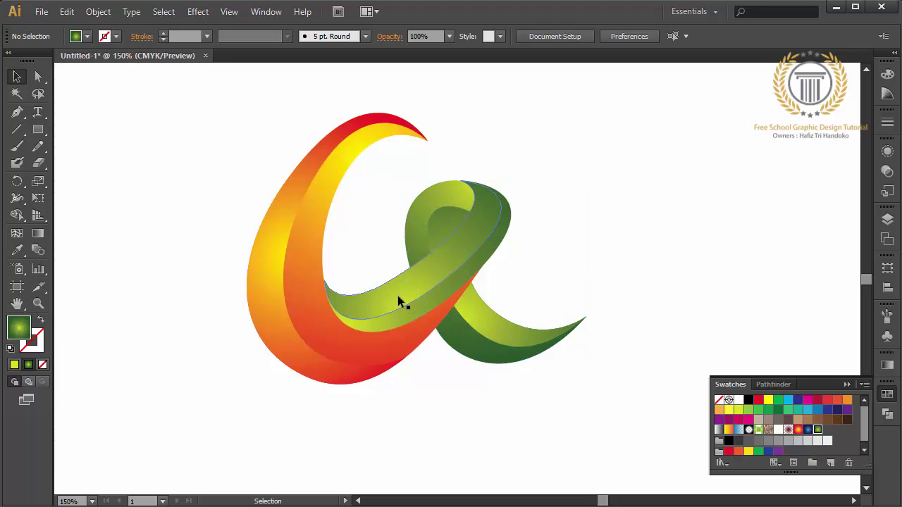
- Give the middle ribbon the orange-red gradient and marquee-select the whole logo
drag(393, 309, 396, 316)
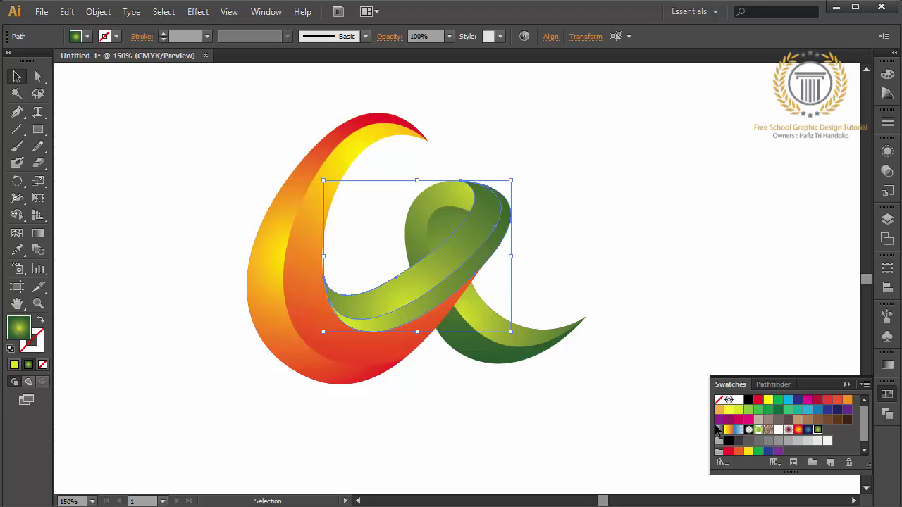
click(799, 430)
click(620, 380)
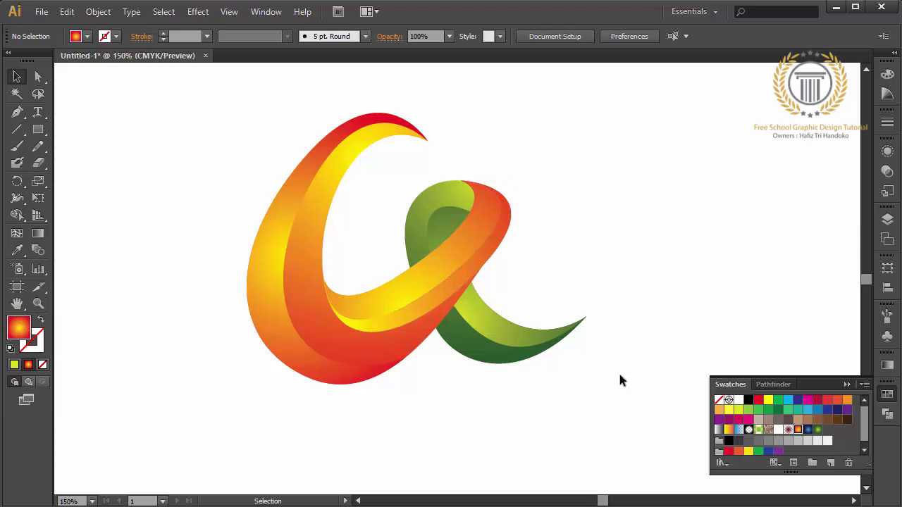
drag(689, 133, 244, 397)
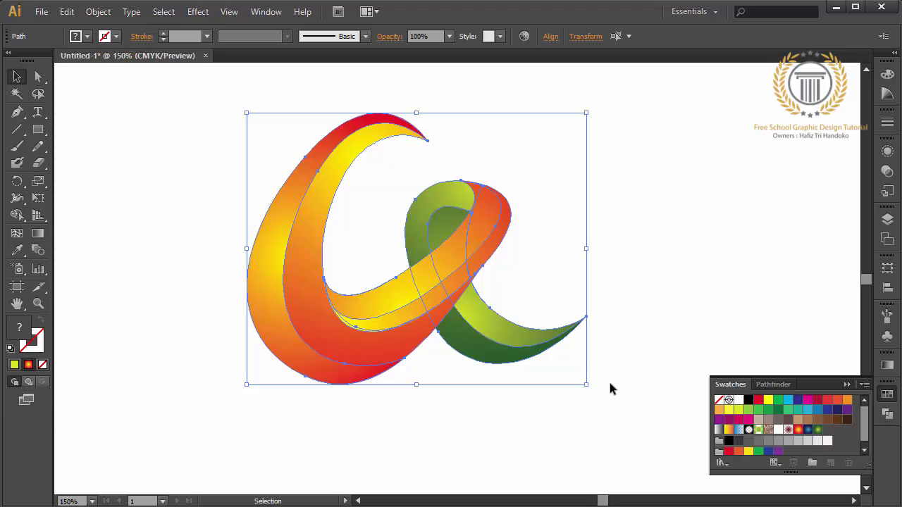
- Fill all pieces with the orange-red gradient, scale the logo to about 757 x 605 px and centre it
key(ctrl+0)
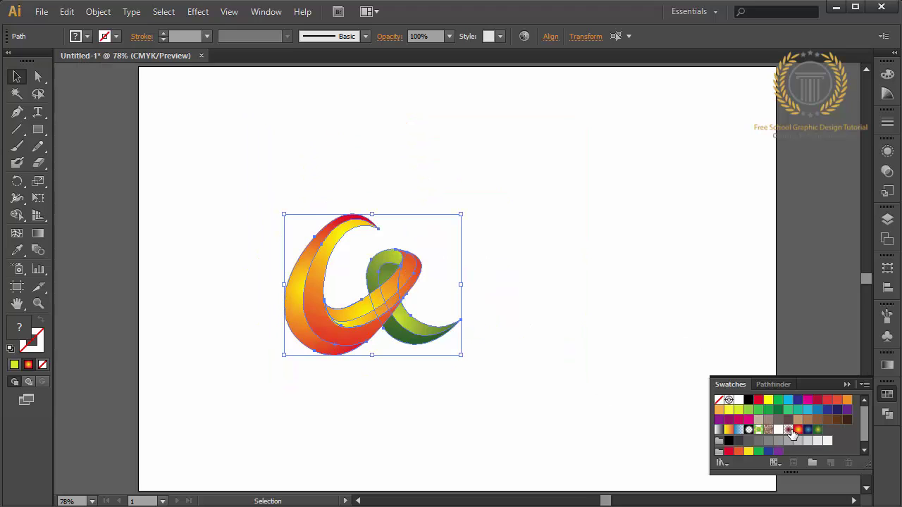
click(797, 430)
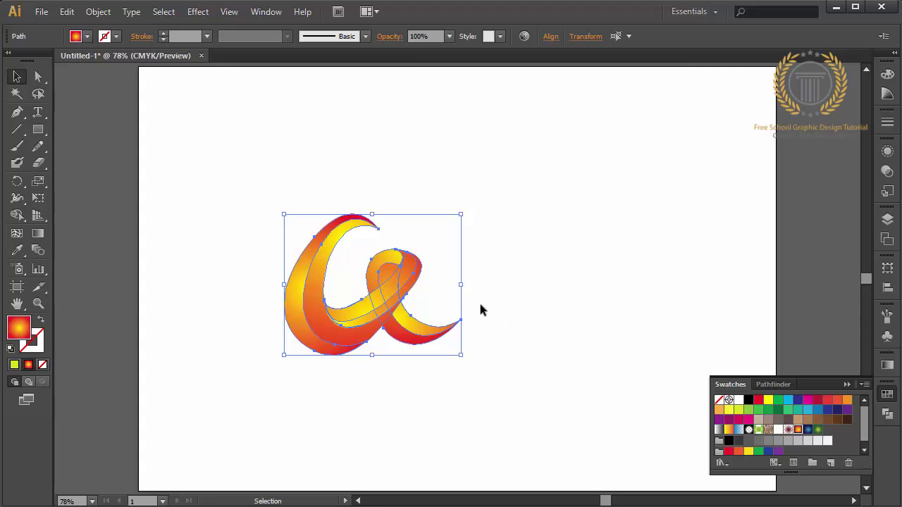
drag(462, 285, 700, 314)
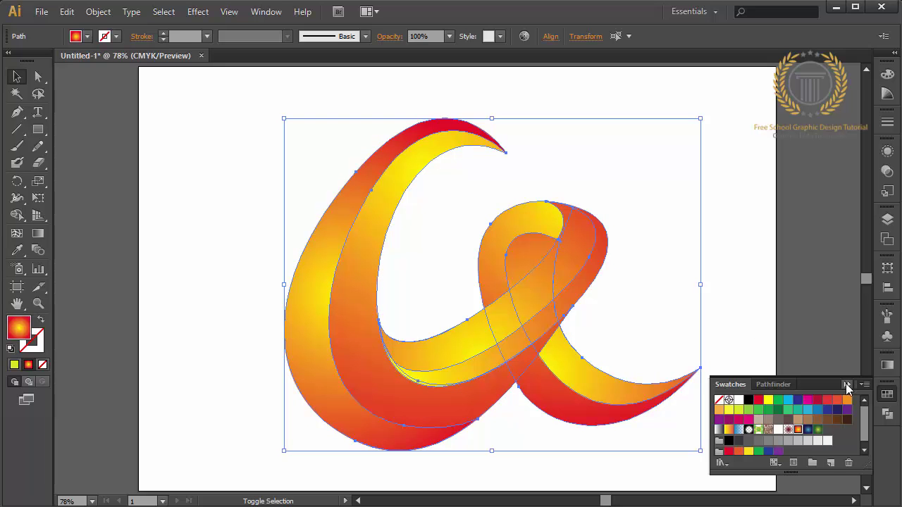
click(847, 384)
drag(508, 357, 469, 348)
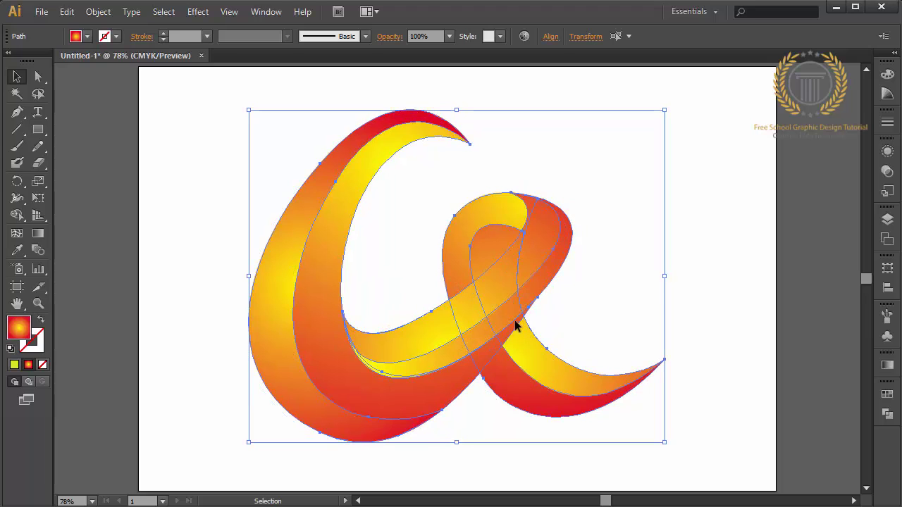
drag(514, 322, 518, 322)
click(555, 325)
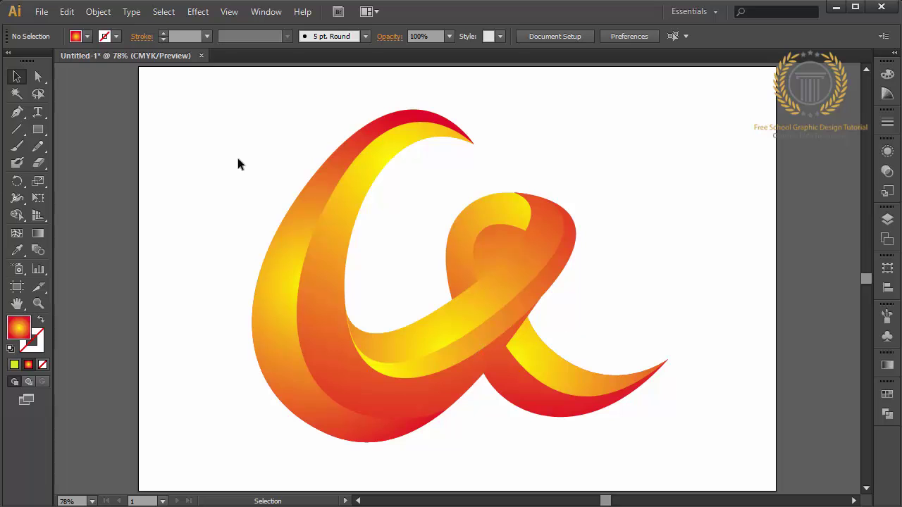
- Save the file as pro 7.ai in the Logo Design Tutorials folder
click(42, 12)
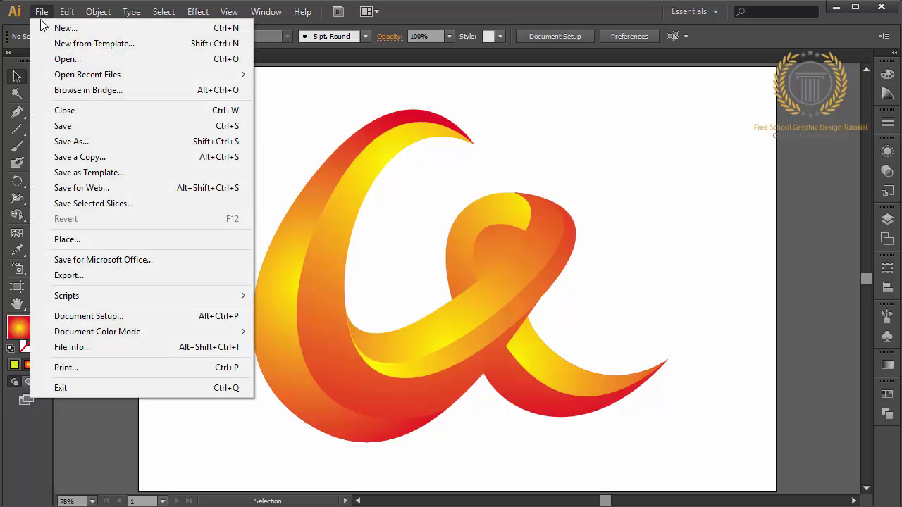
click(81, 143)
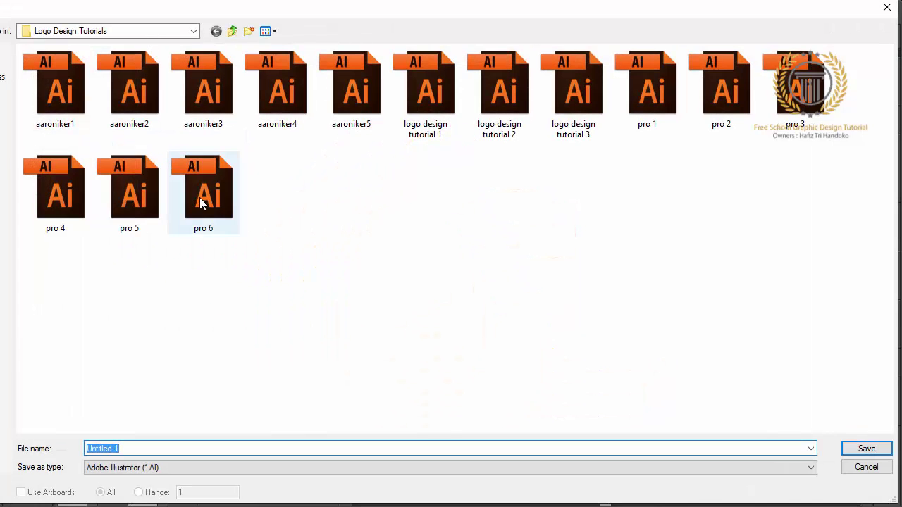
click(201, 204)
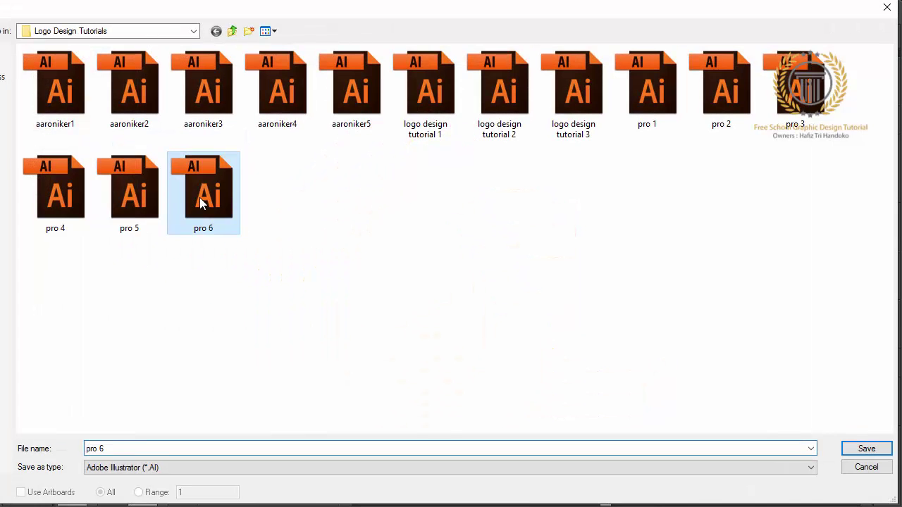
double_click(234, 453)
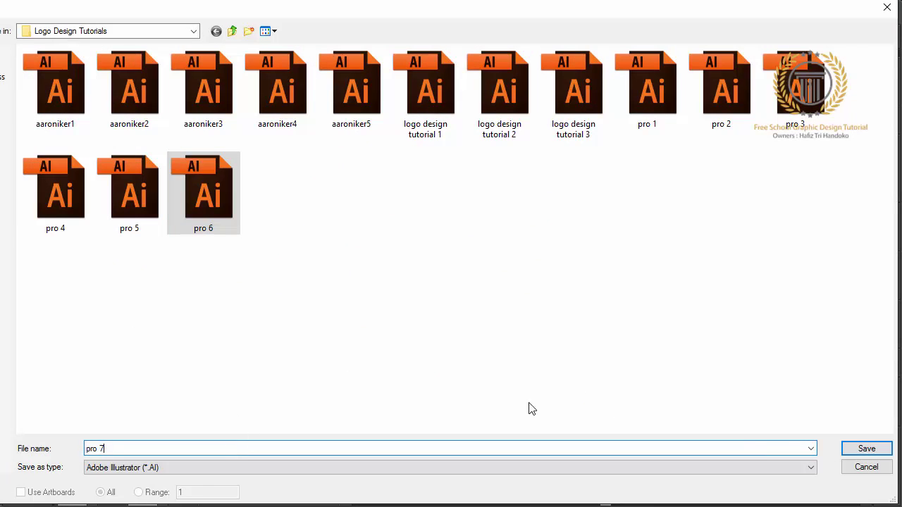
text(7)
click(865, 450)
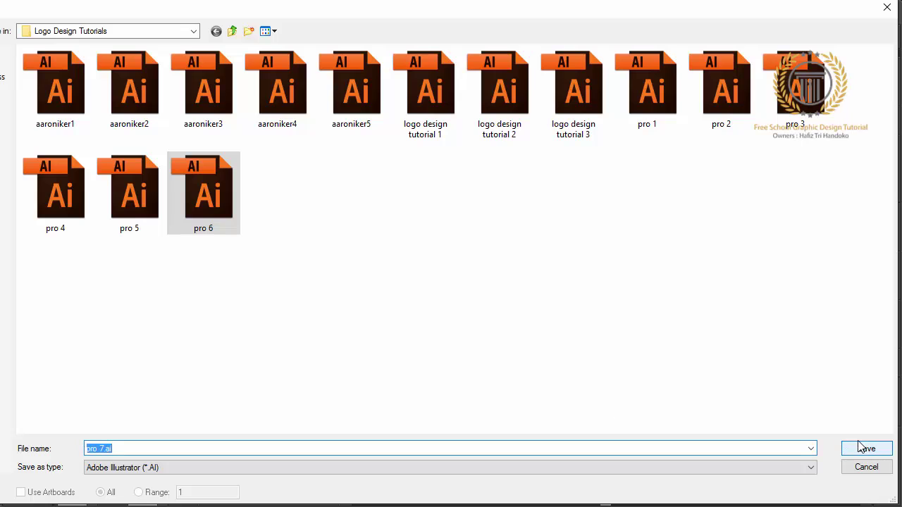
click(866, 450)
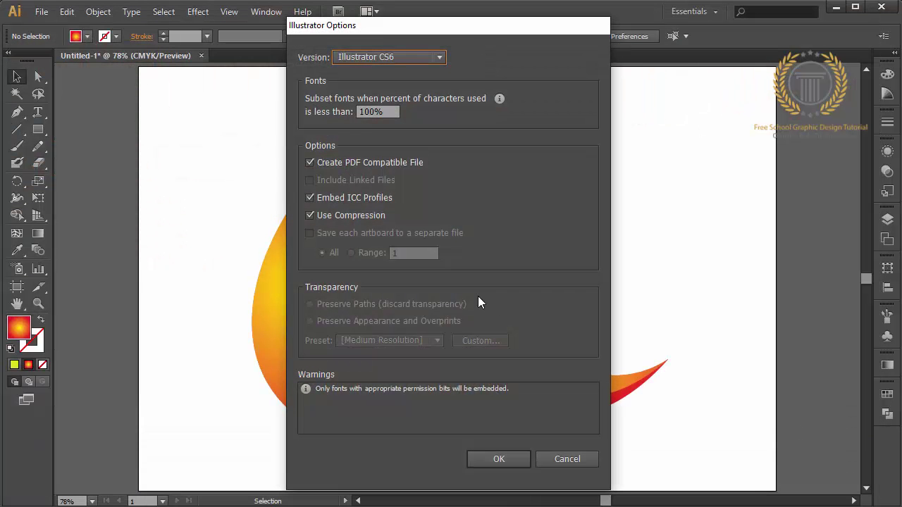
- Keep Illustrator CS6 as the version in the save options and confirm
click(375, 56)
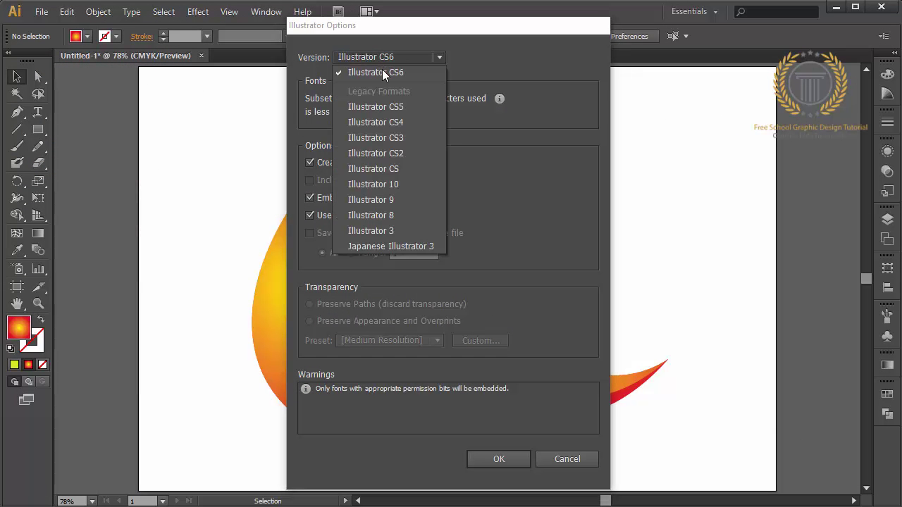
click(382, 71)
click(524, 460)
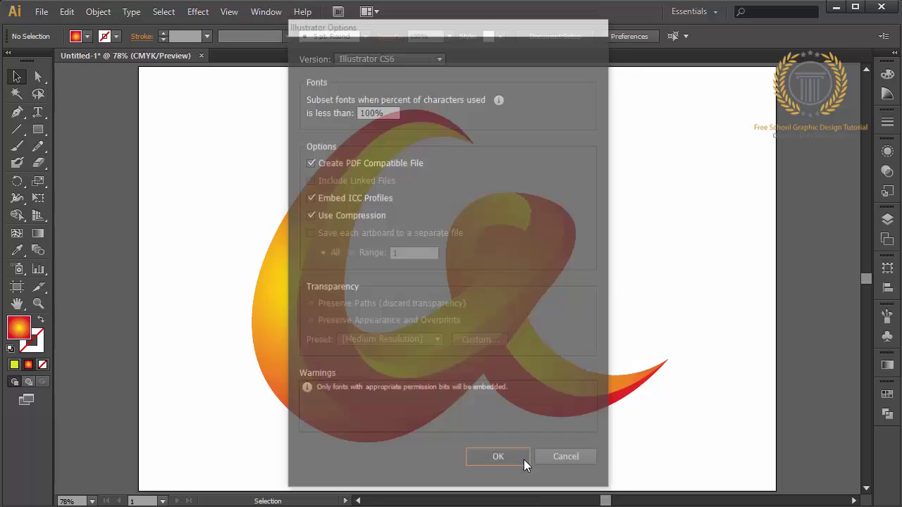